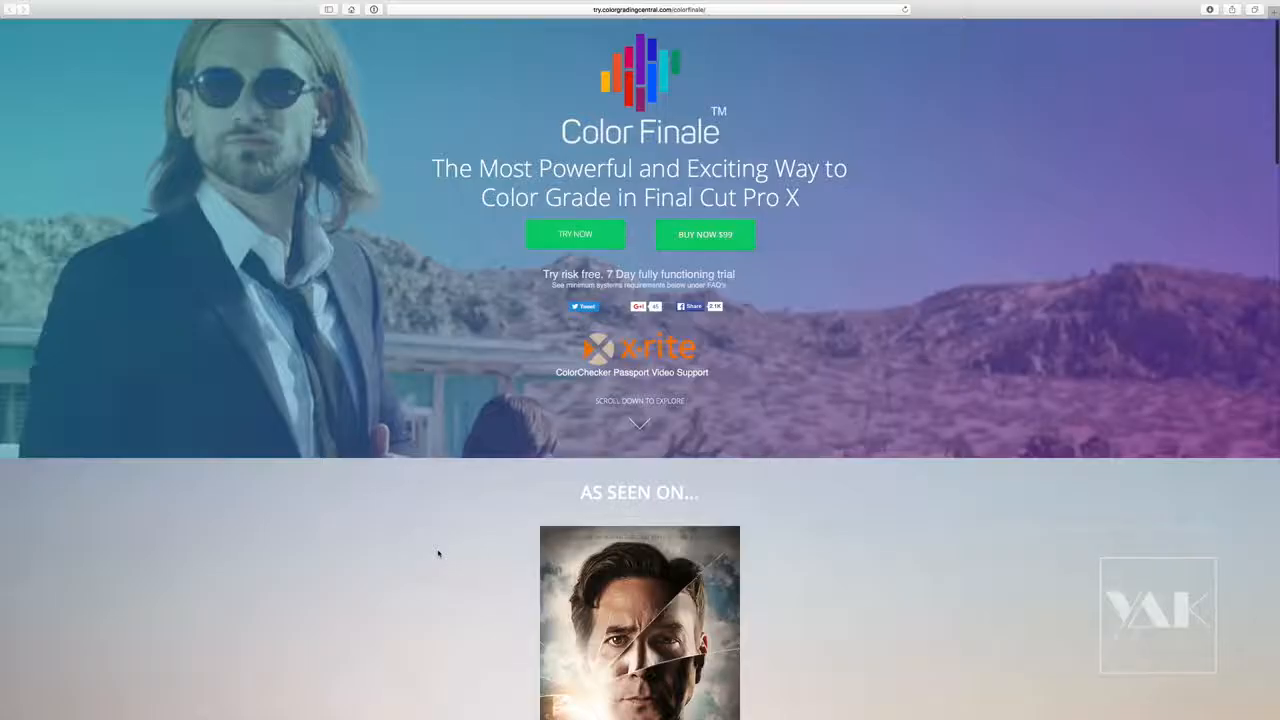
Look through the Color Finale product page and its trailer and demo videos
scroll(438, 553, down, 5)
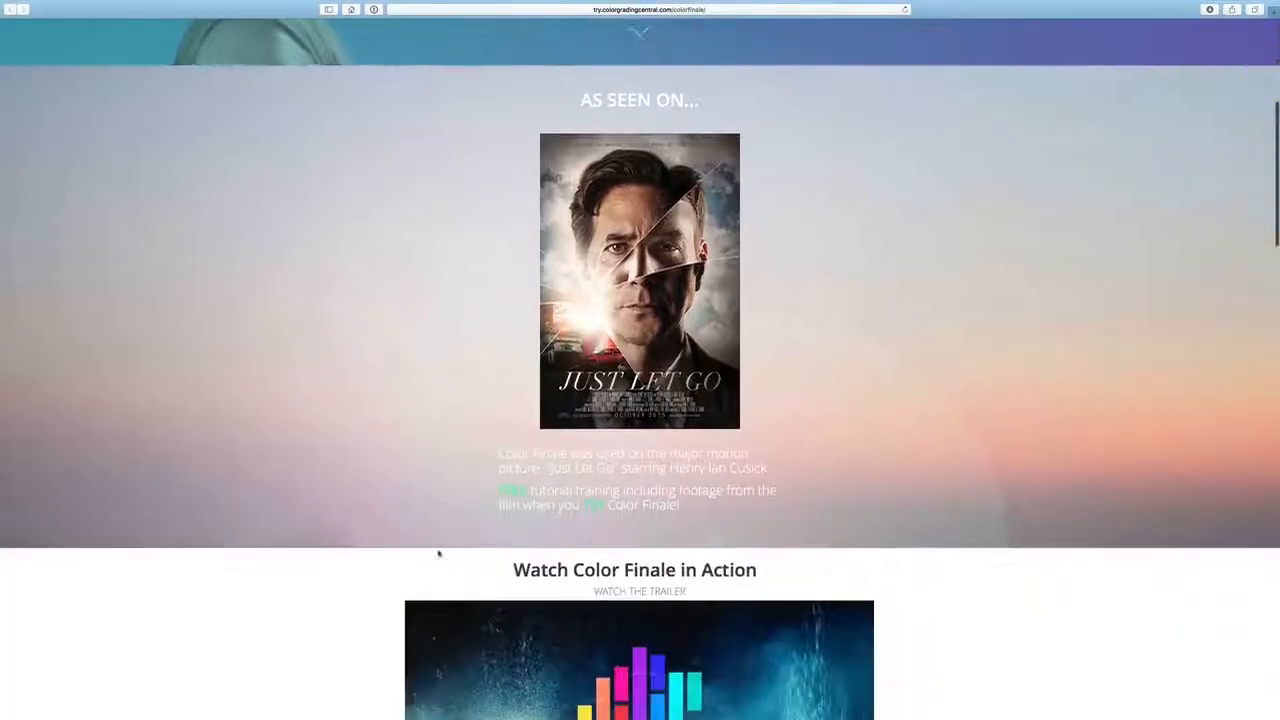
scroll(438, 553, down, 10)
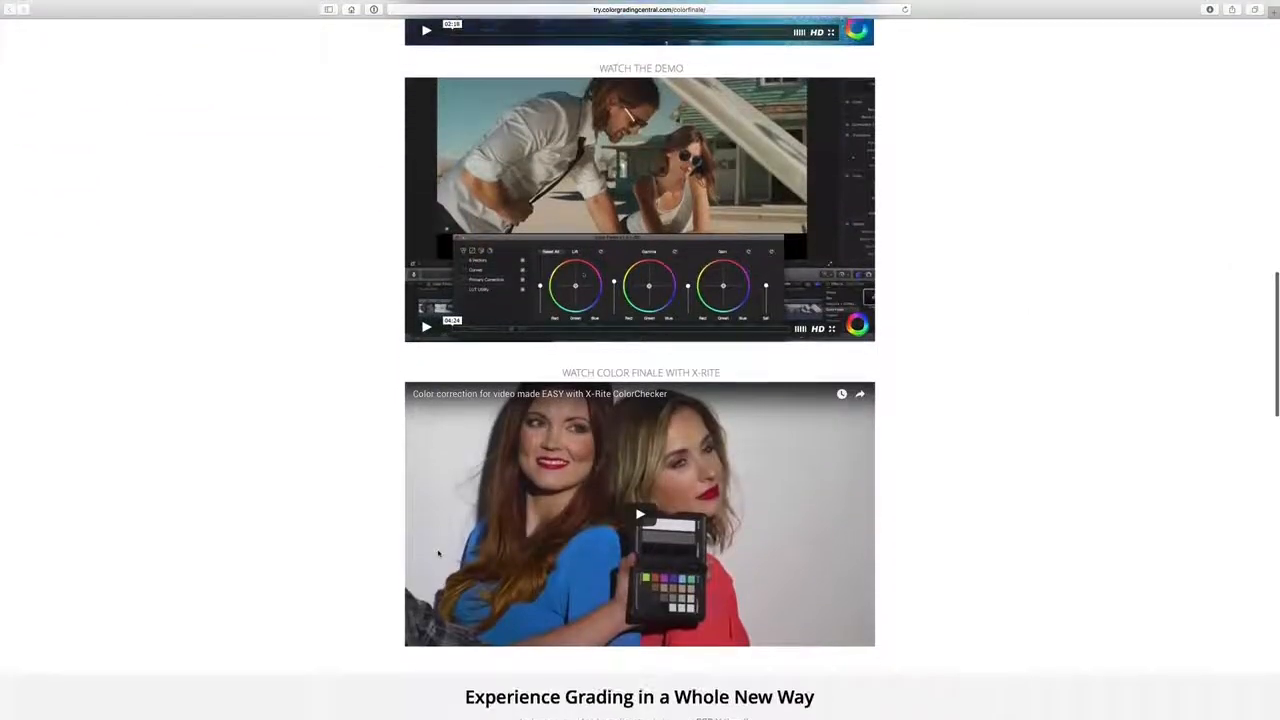
scroll(438, 553, down, 4)
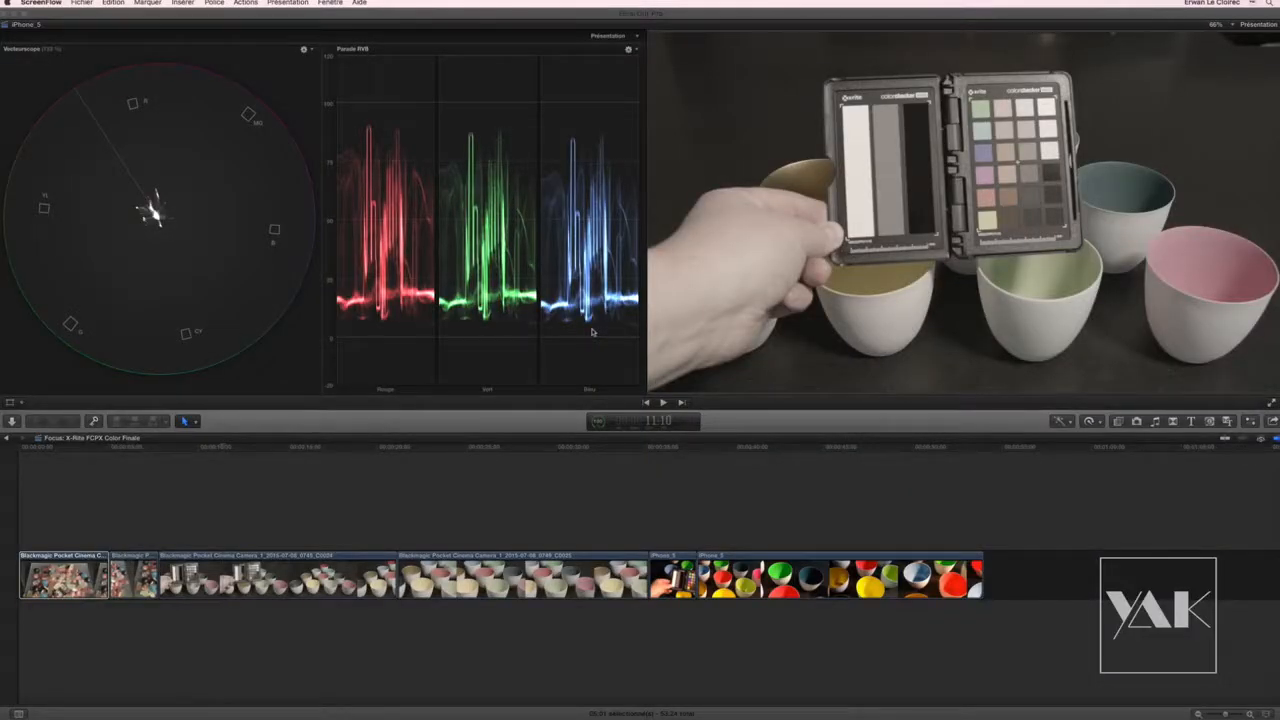
Park the playhead at 1:10 on the first clip's color chart and show the effects browser
click(188, 454)
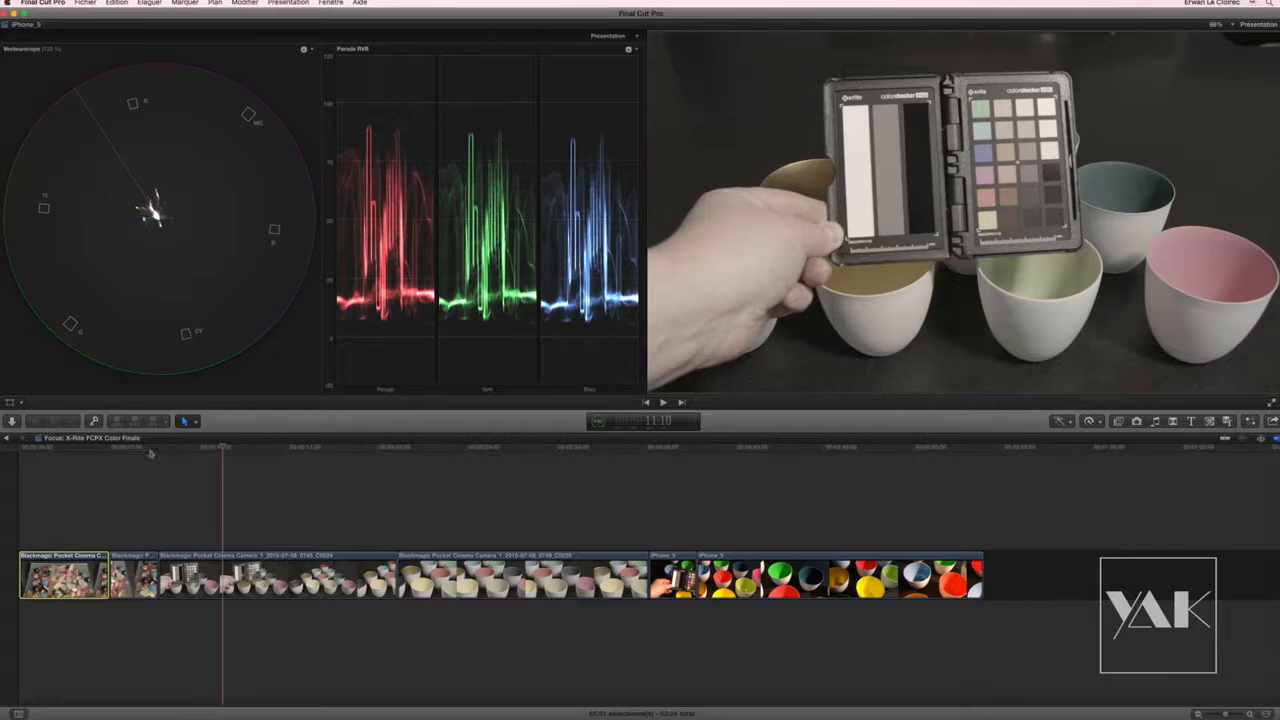
drag(82, 449, 800, 575)
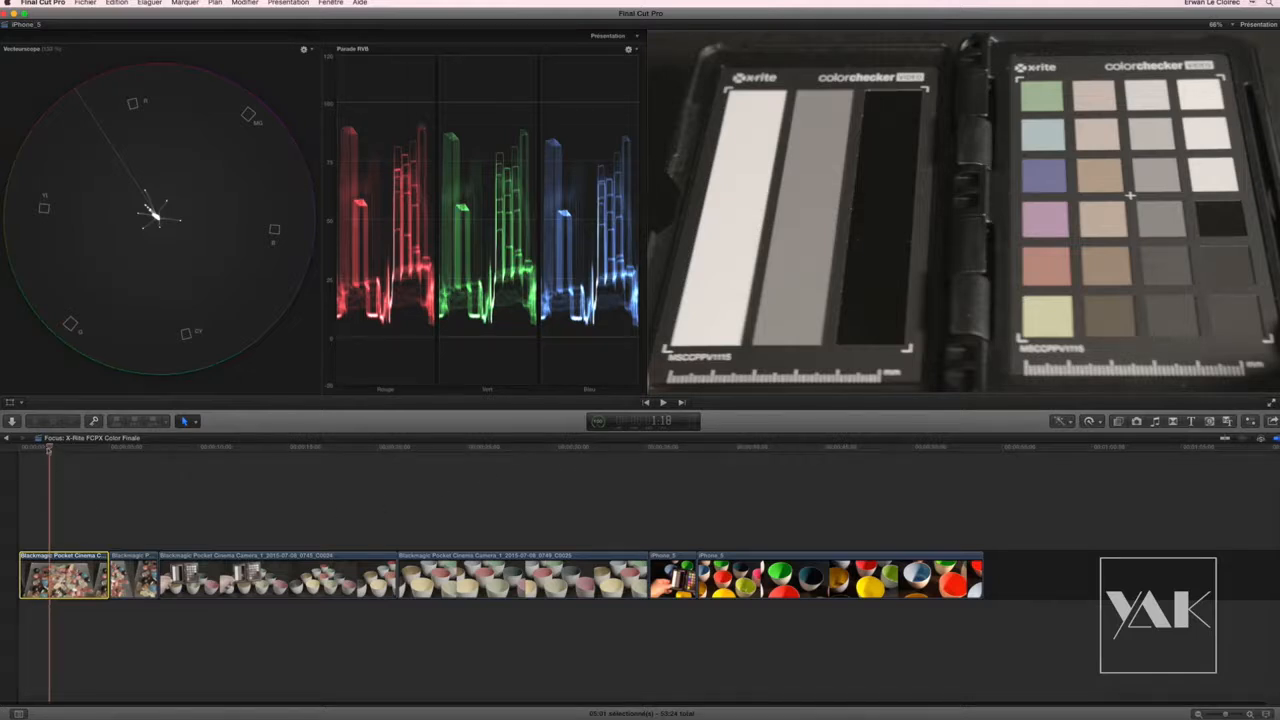
click(46, 450)
drag(45, 451, 44, 451)
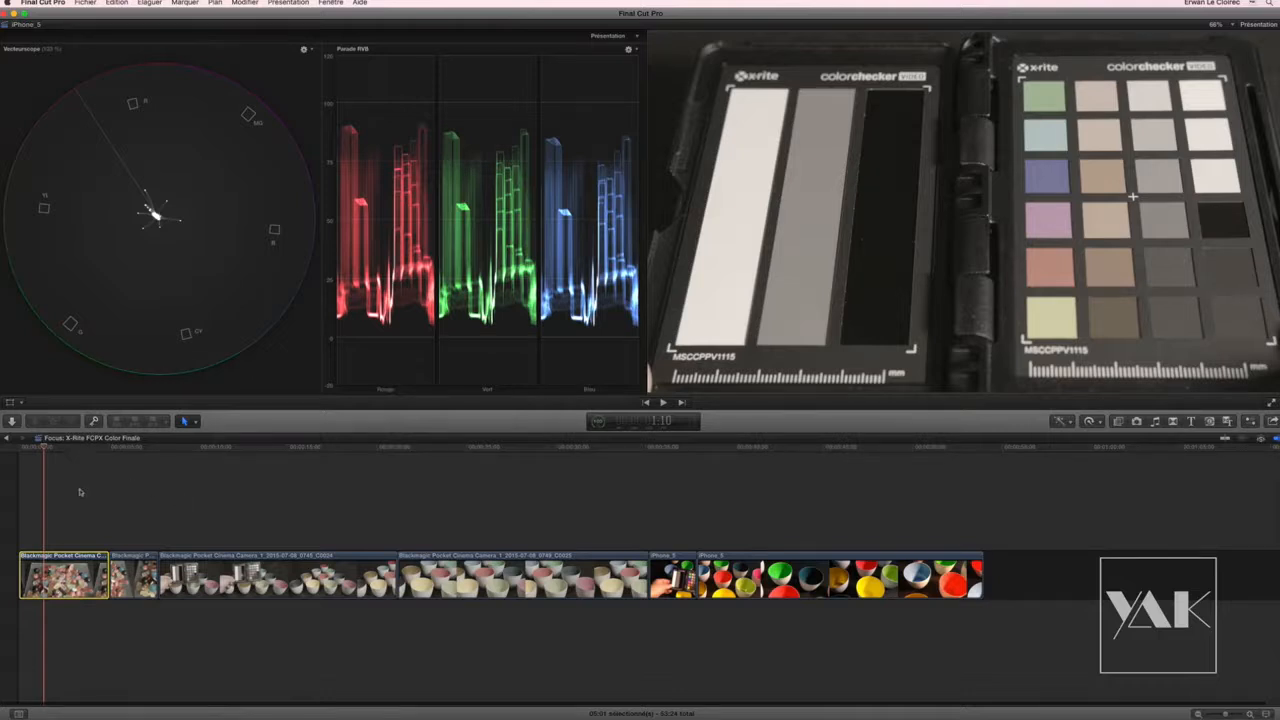
click(1118, 421)
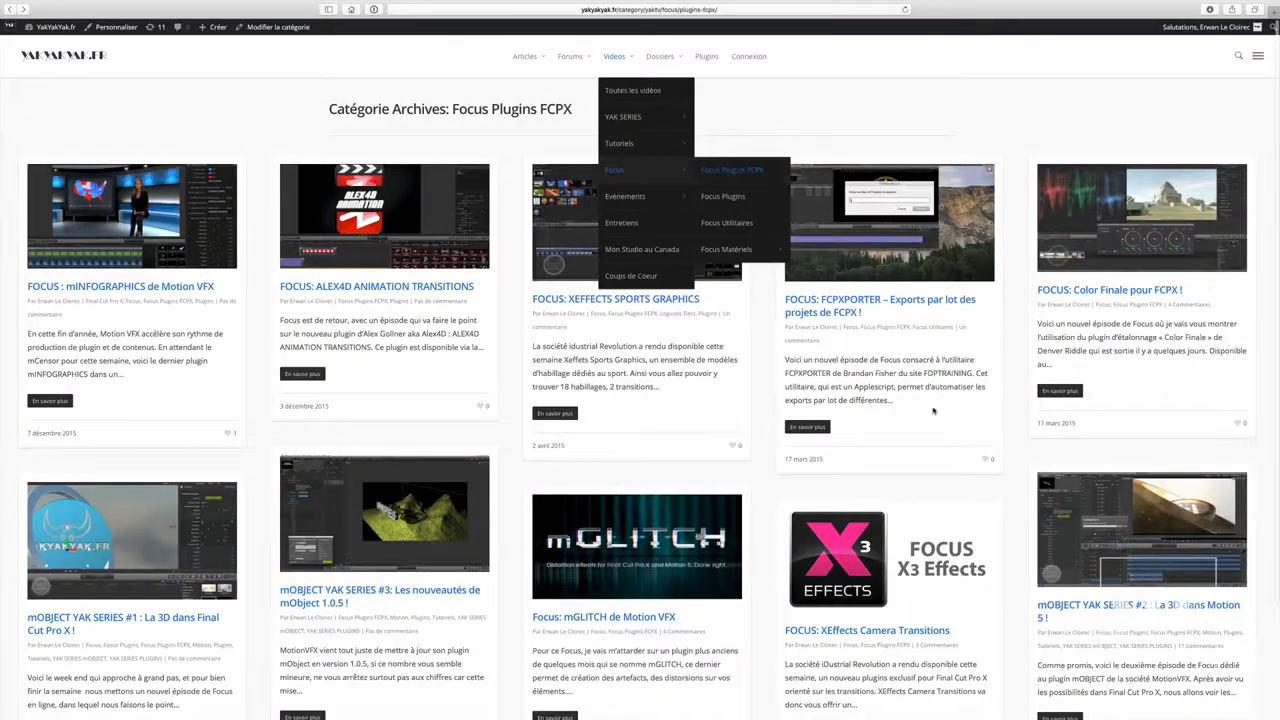
On the yakyakyak.fr site, open the article "Color Finale pour FCPX !" and look at its video
click(1108, 292)
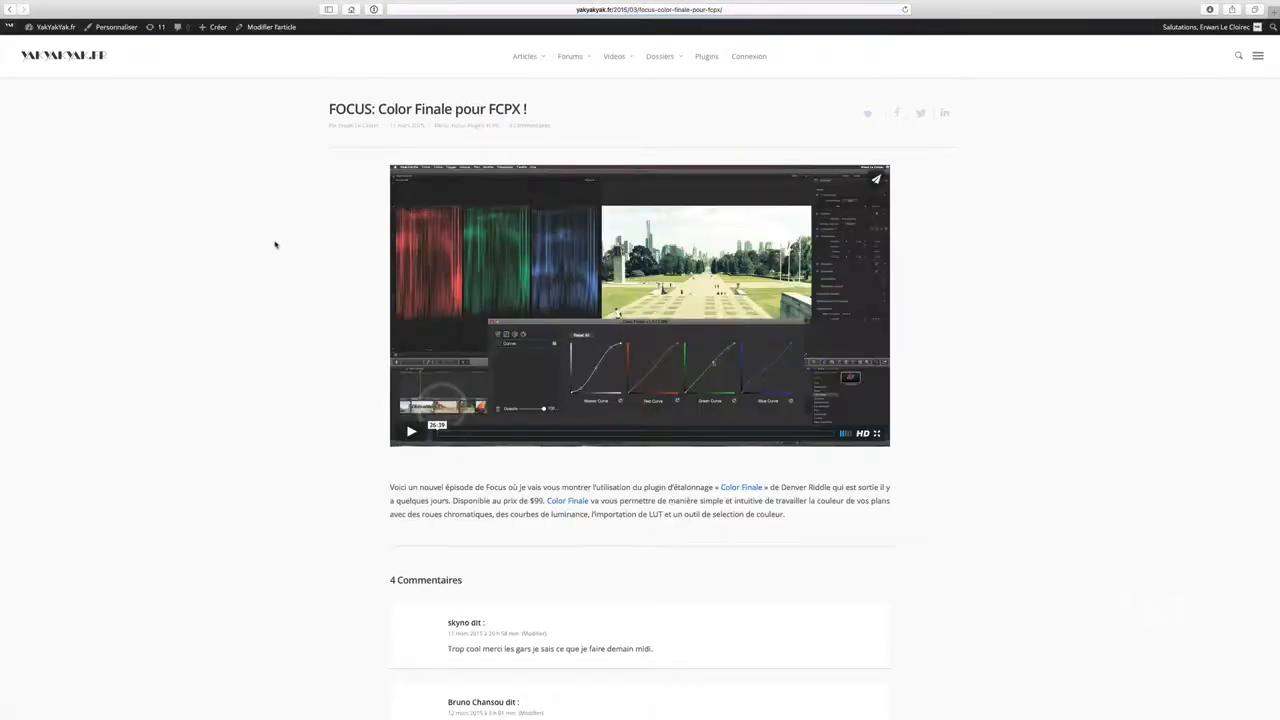
click(547, 433)
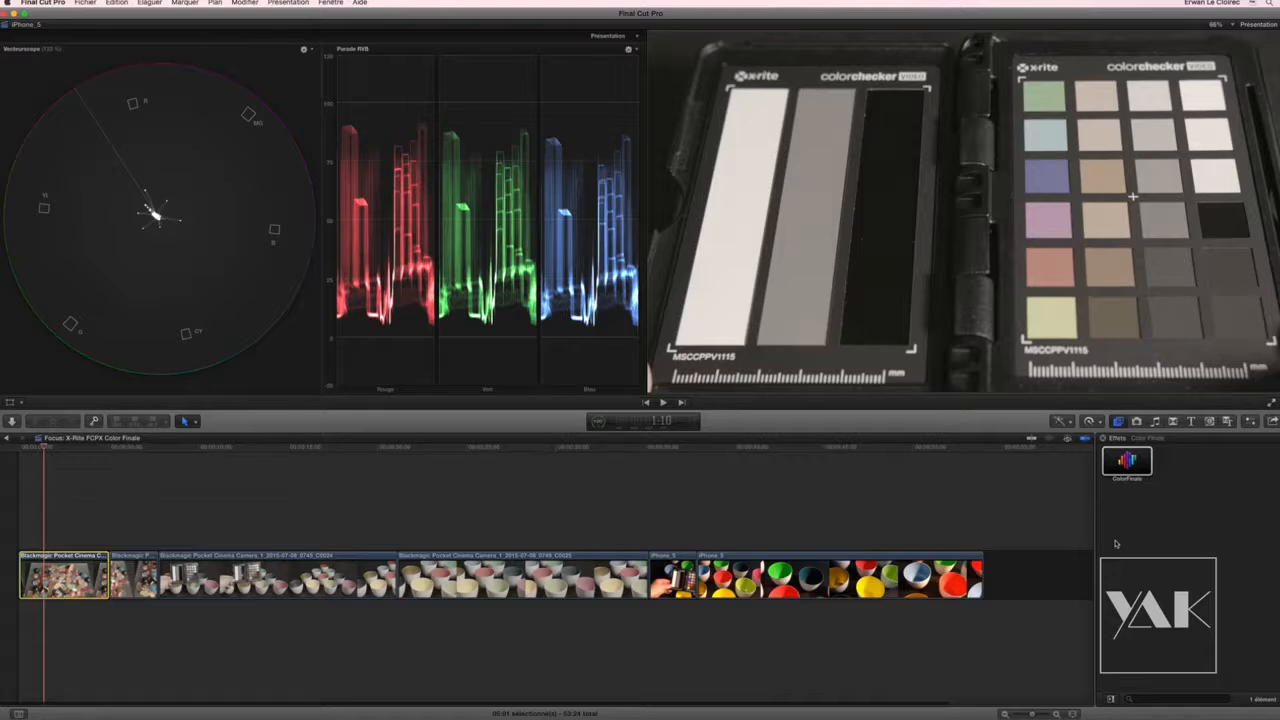
In Final Cut Pro, apply the ColorFinale effect to the first timeline clip and bring up the effect's controls panel
drag(1127, 461, 64, 575)
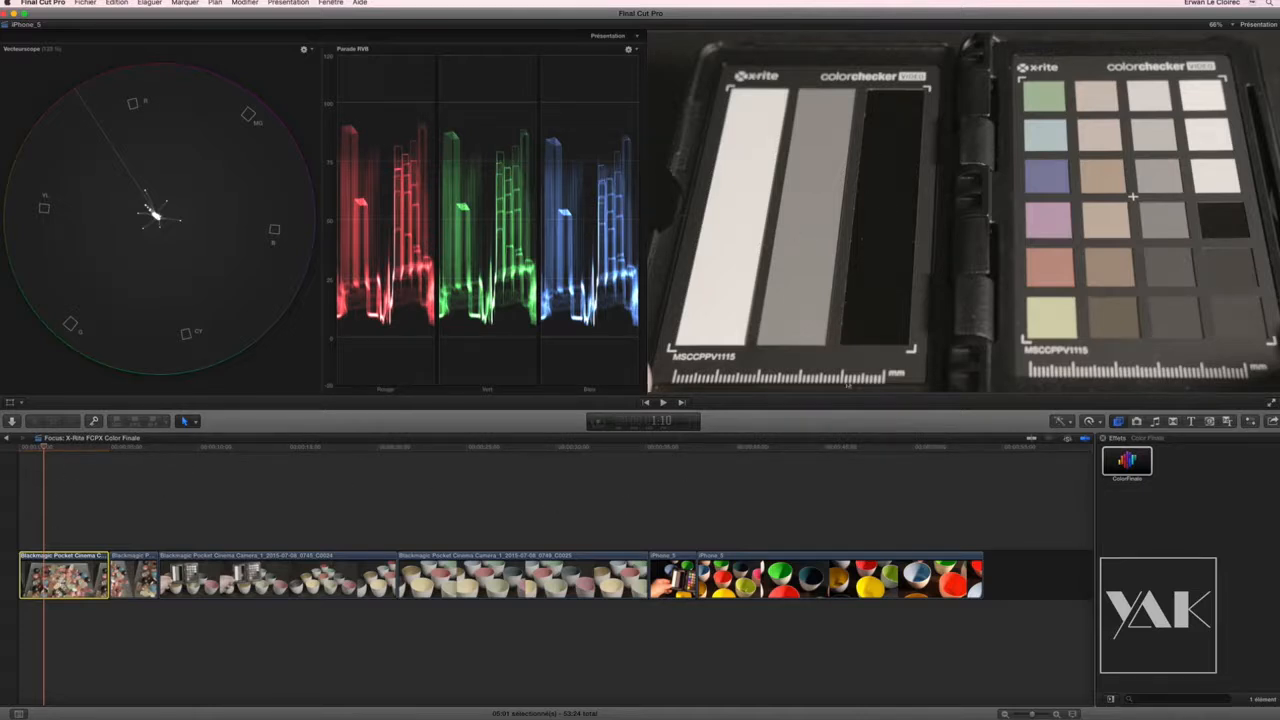
click(1250, 421)
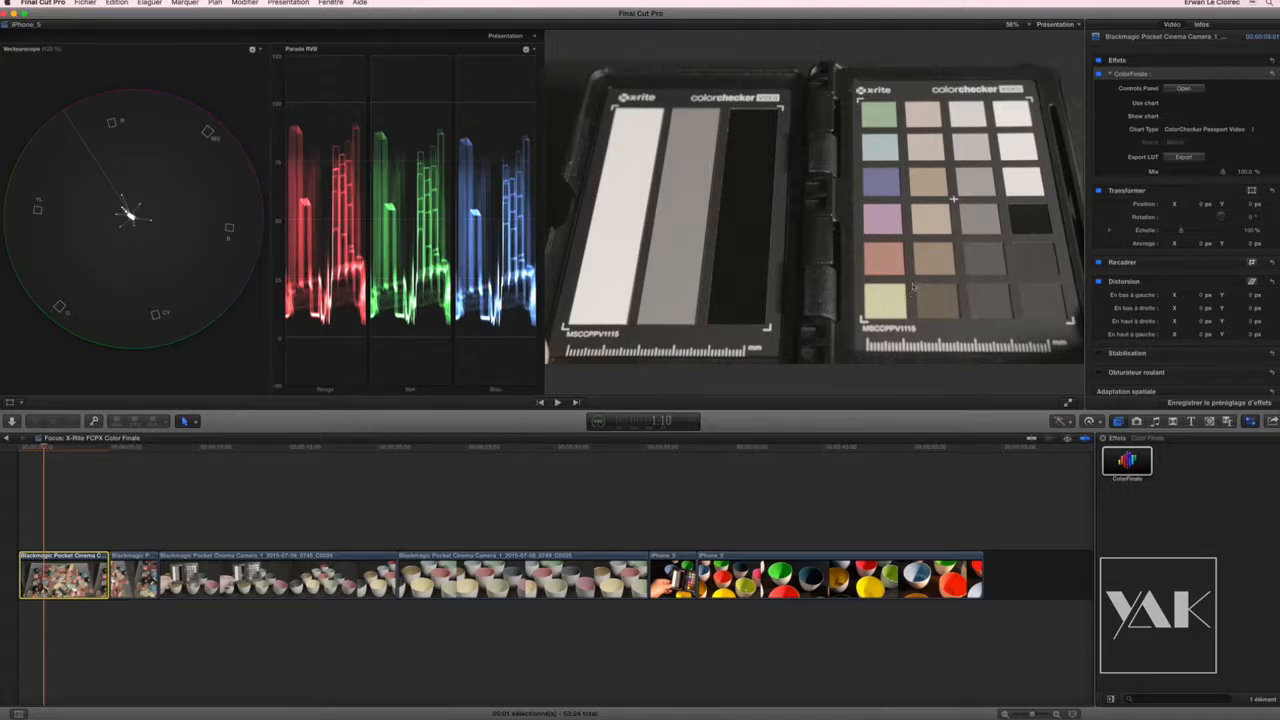
click(1184, 89)
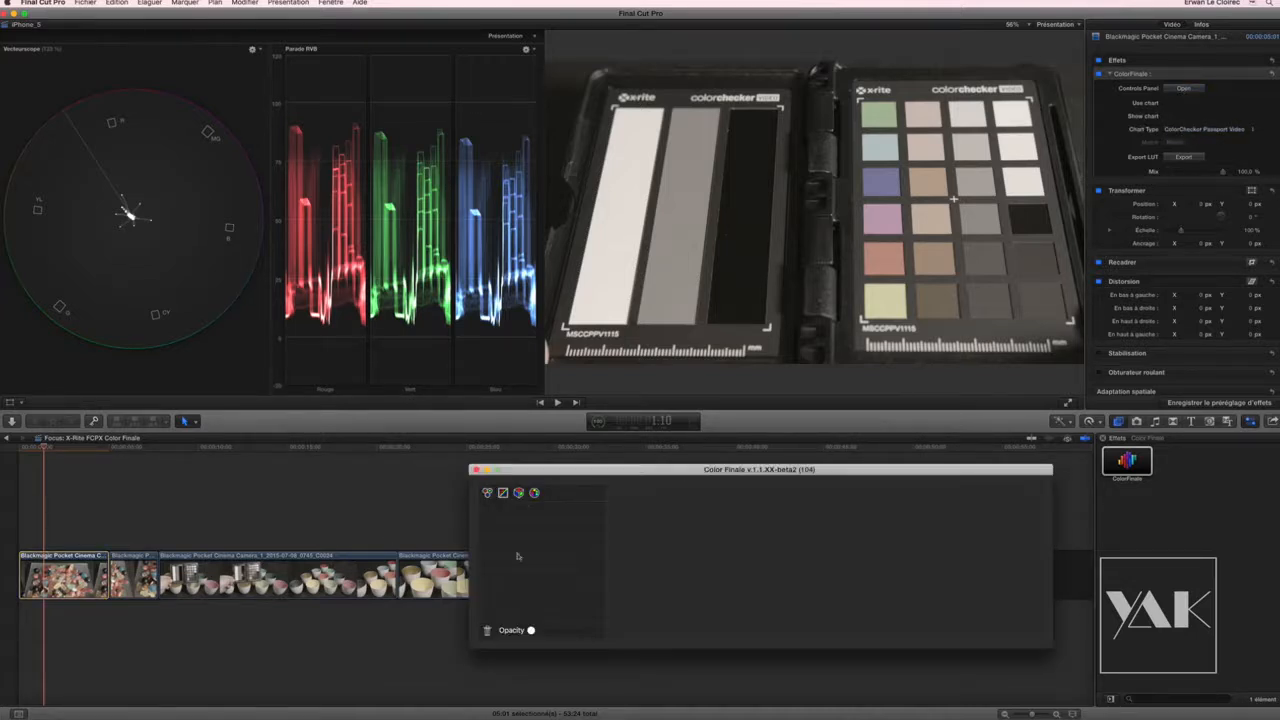
Add a LUT Utility layer, apply the Blackmagic Film to Rec709.cube LUT, and close the Color Finale panel
click(518, 493)
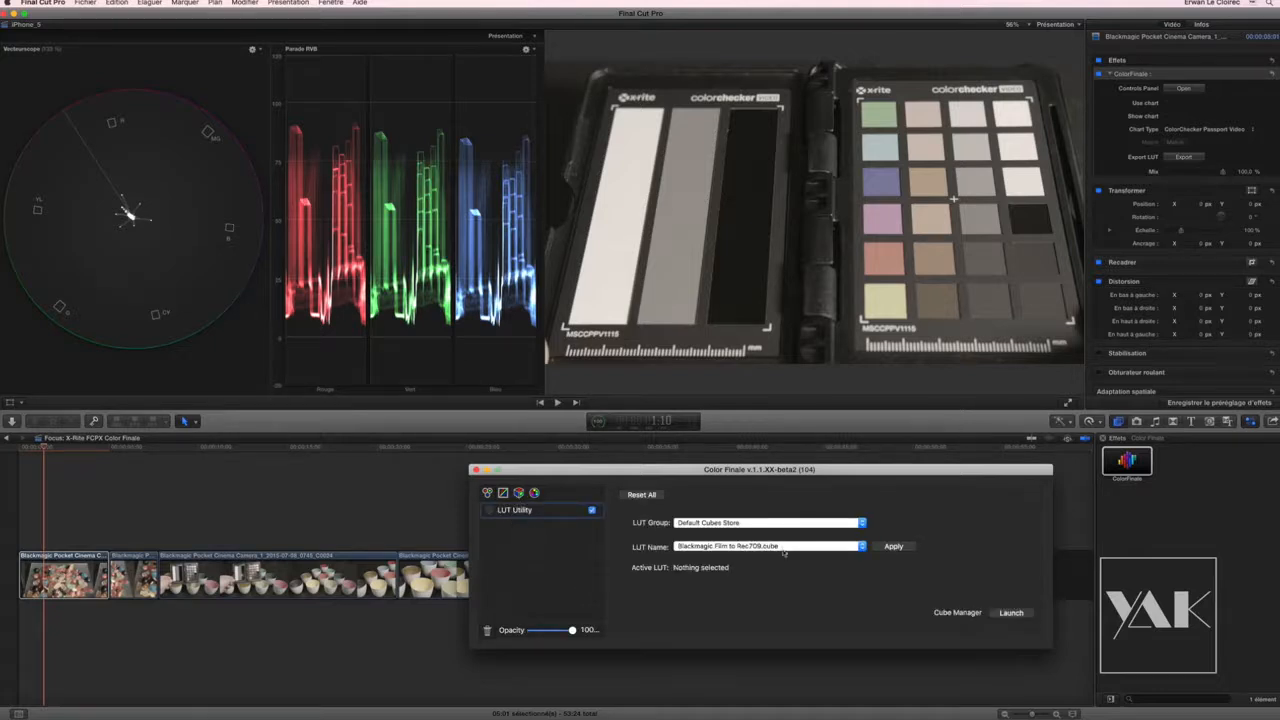
click(709, 548)
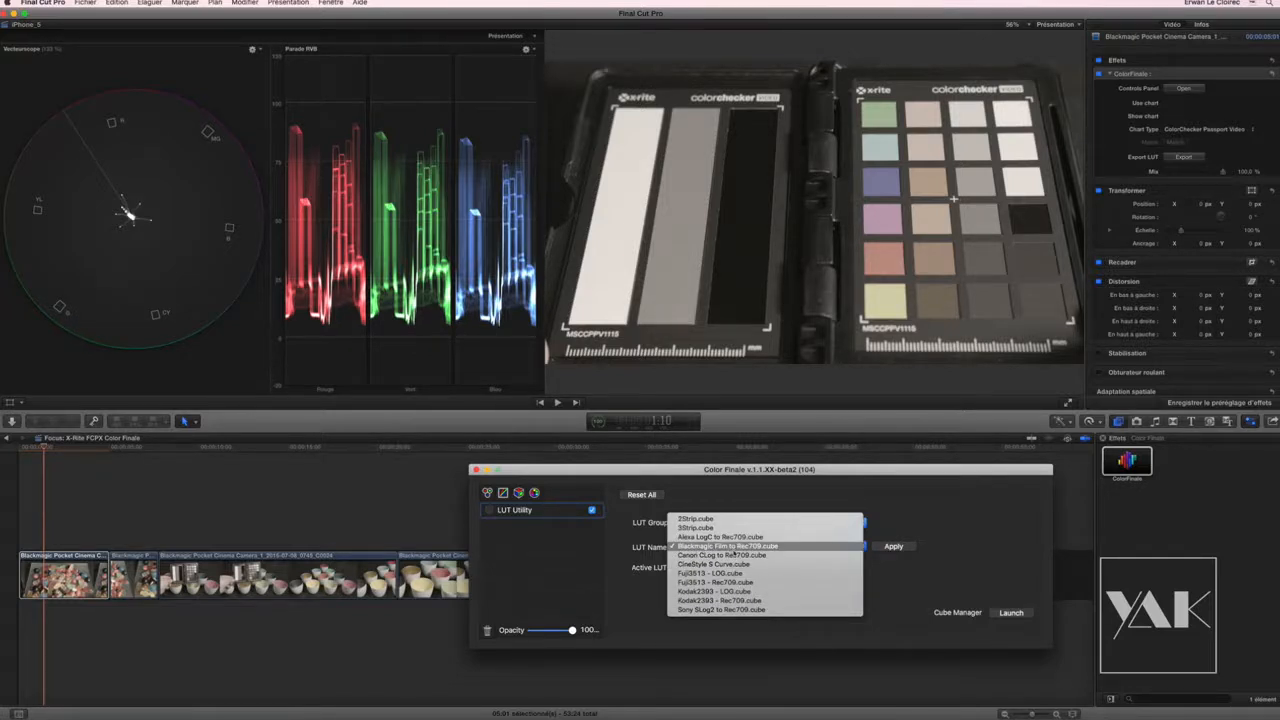
click(774, 548)
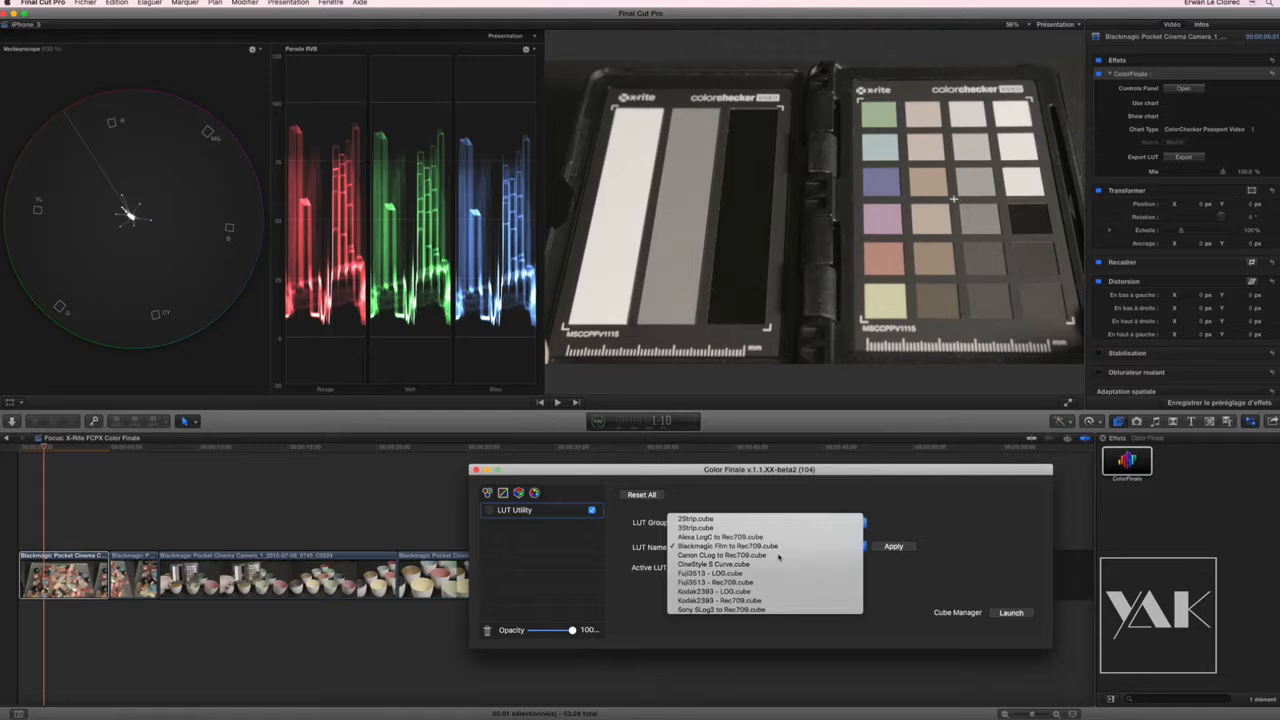
click(894, 547)
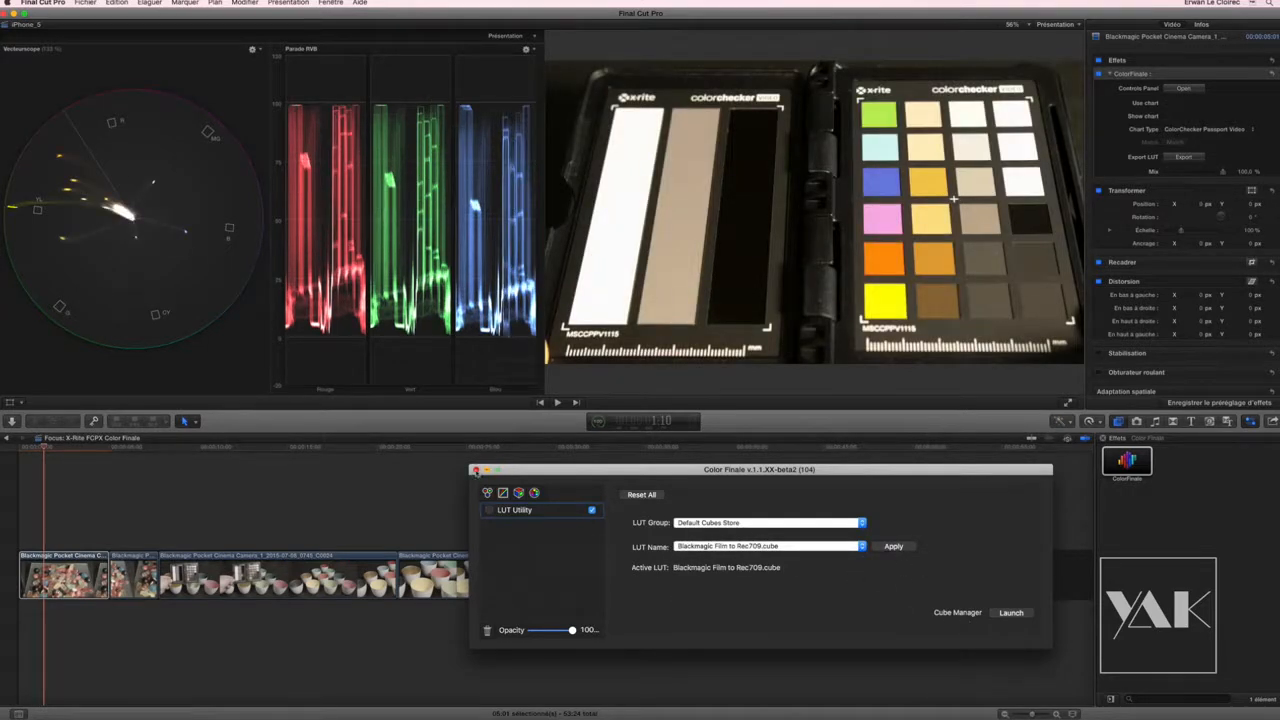
click(476, 470)
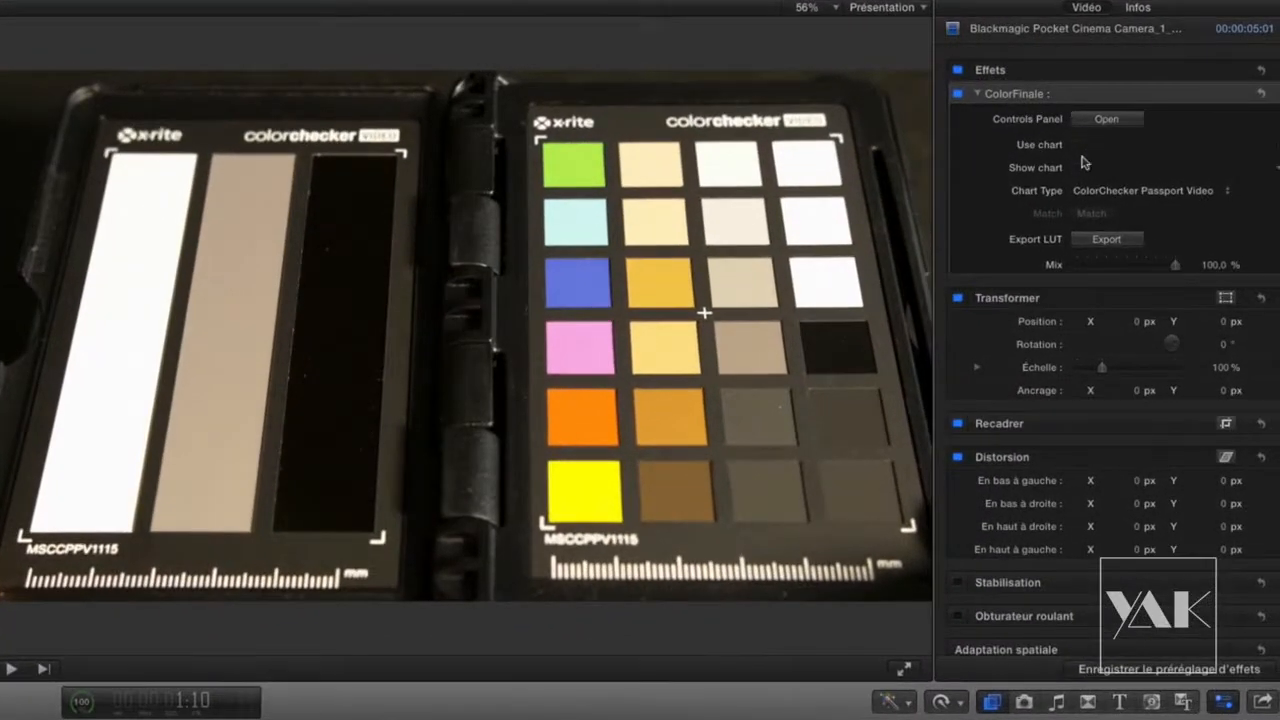
Enable Use chart and Show chart, and place the overlay's four corner points on the color patch chart's corner marks
click(1077, 145)
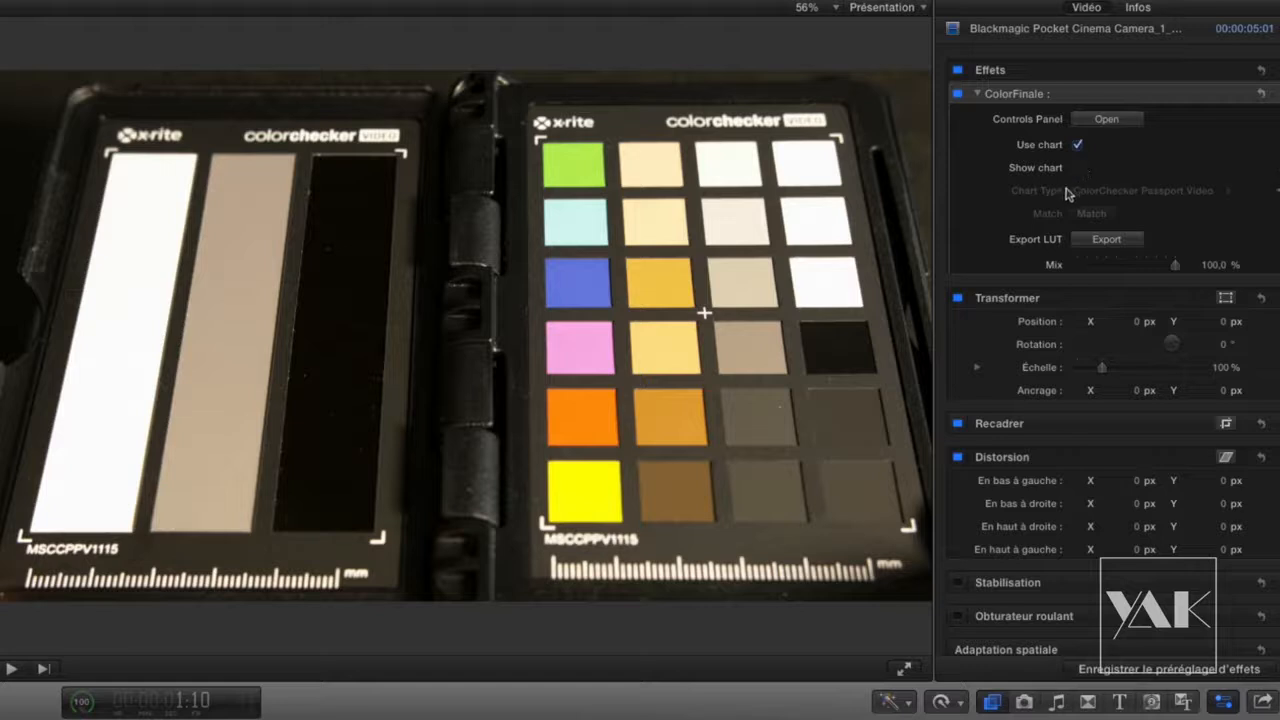
click(1078, 169)
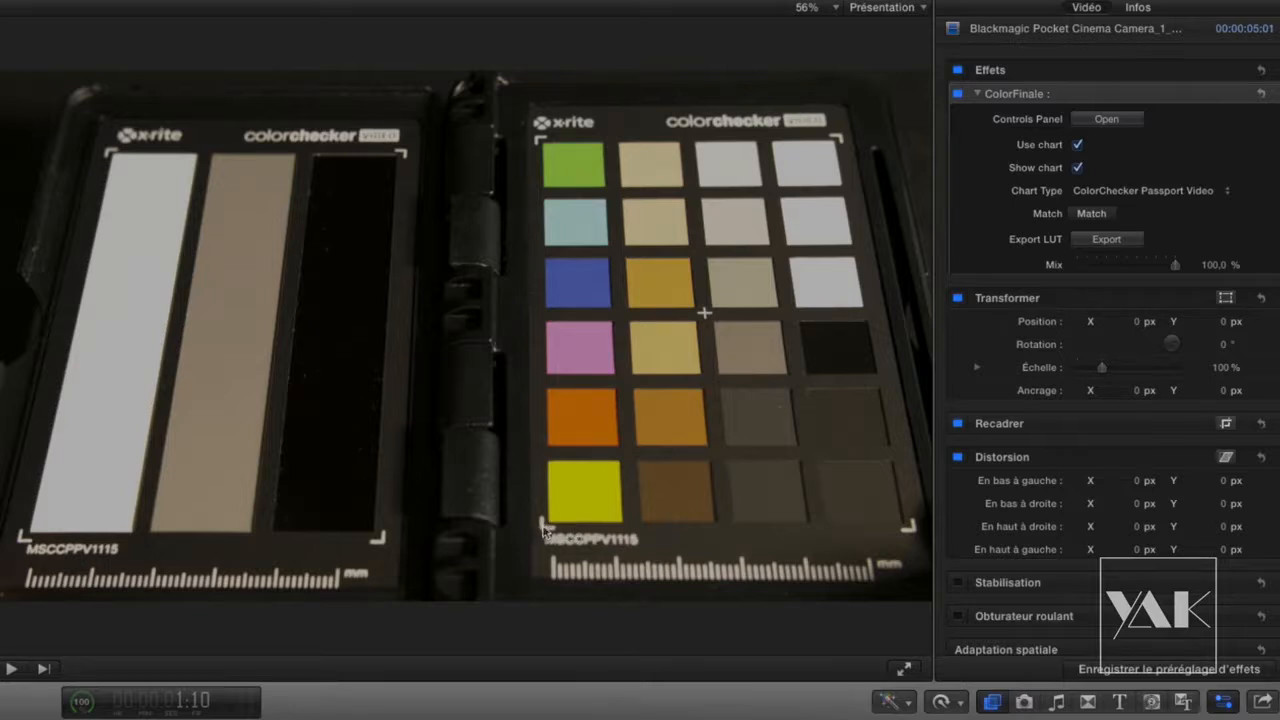
click(543, 526)
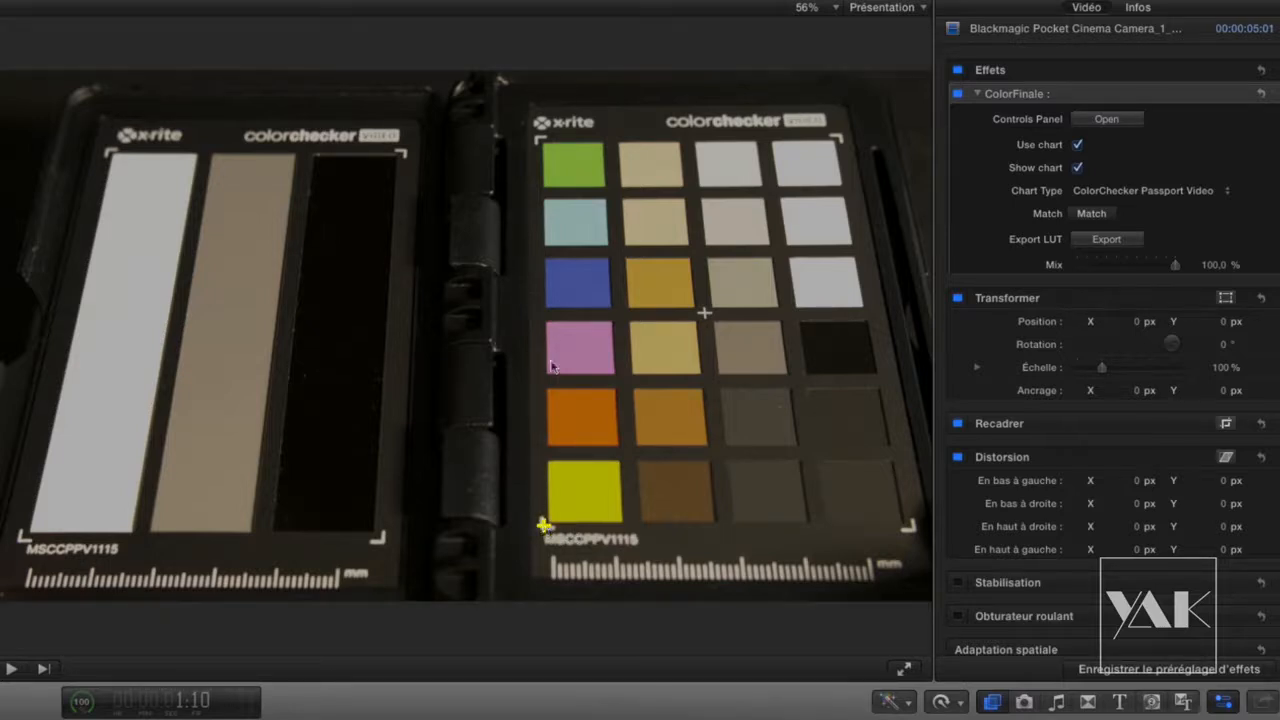
click(539, 140)
click(837, 137)
click(910, 527)
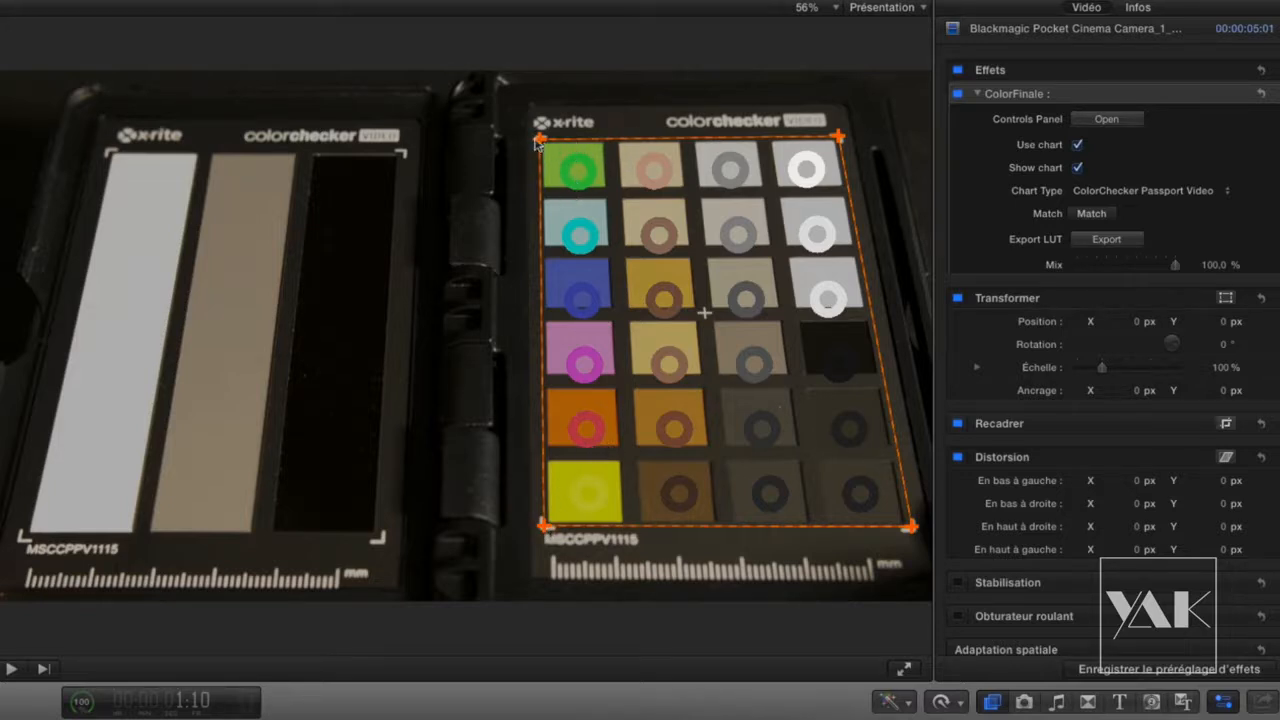
Fine-tune the overlay's four corners until its circles sit inside the chart's color patches, and run the color match
drag(537, 143, 541, 133)
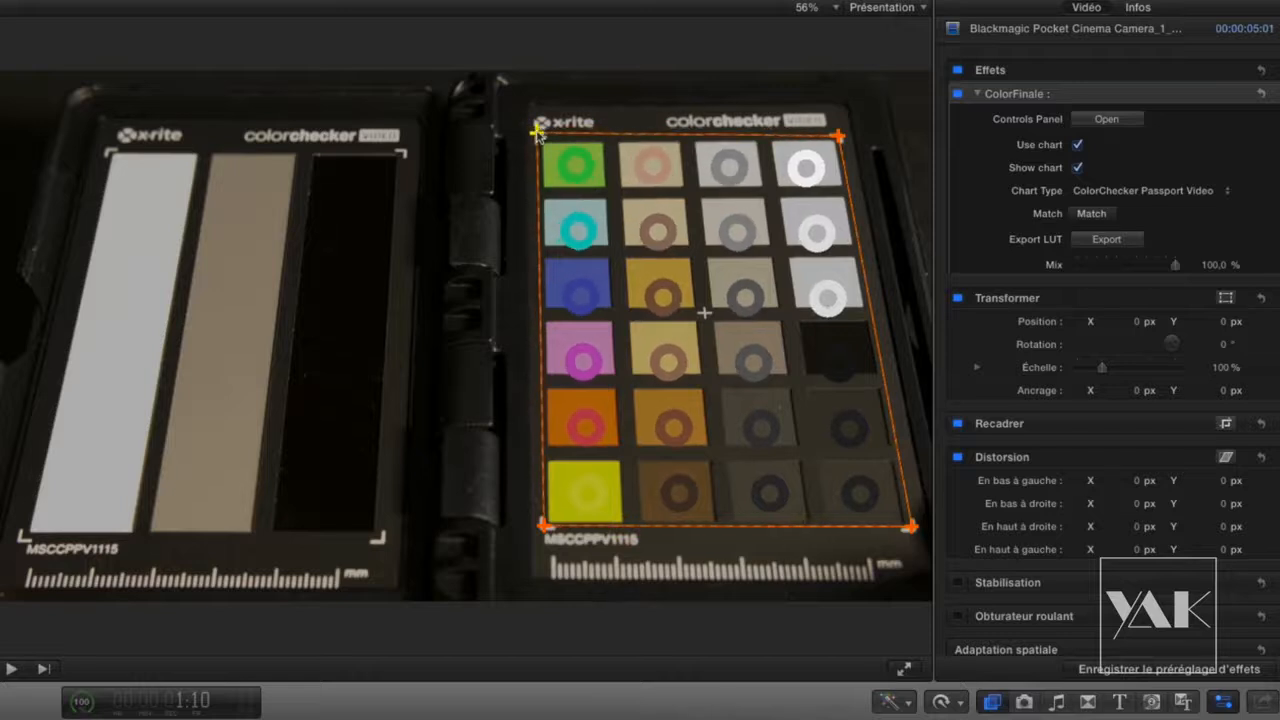
drag(839, 139, 843, 135)
drag(543, 526, 537, 527)
drag(910, 527, 915, 522)
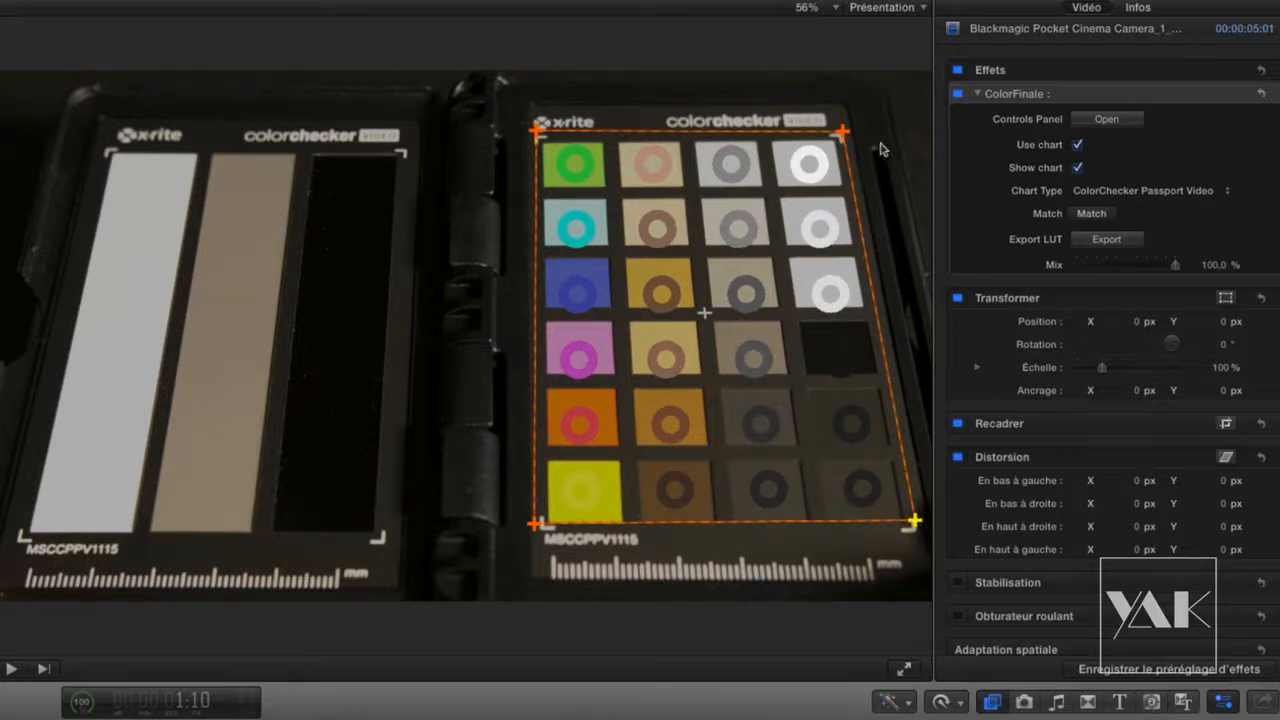
drag(838, 131, 840, 119)
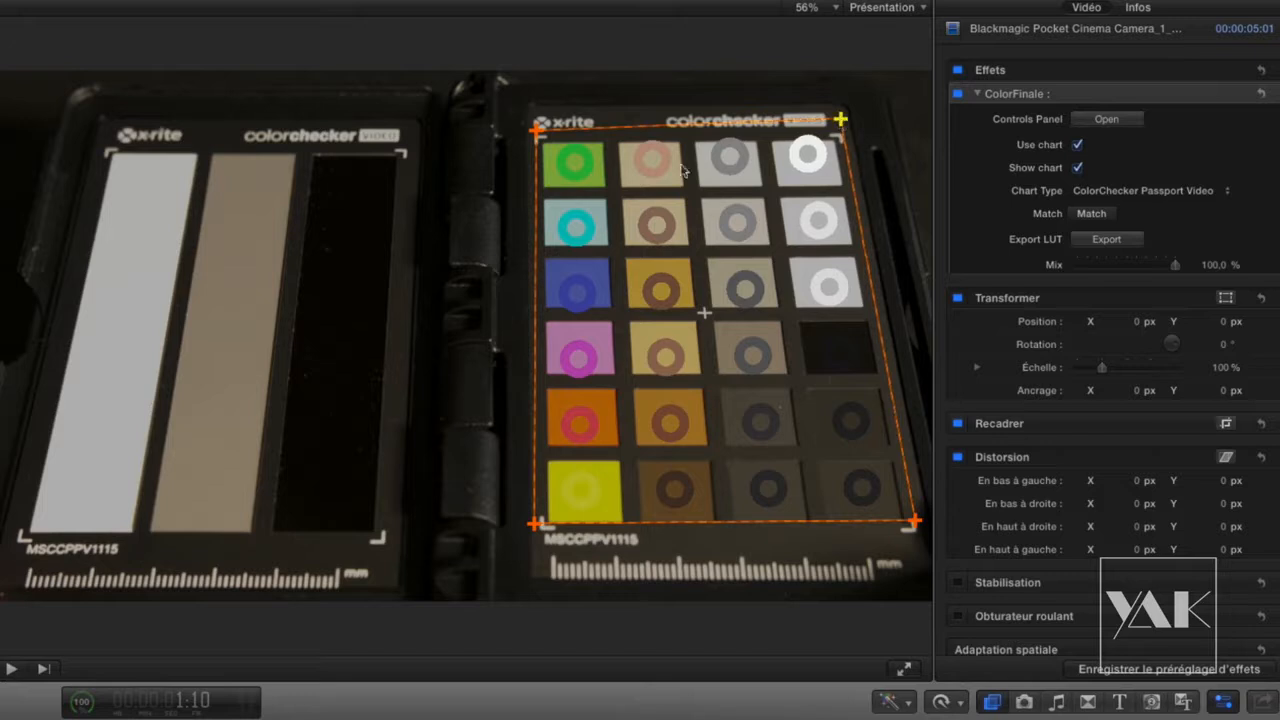
drag(531, 130, 534, 131)
drag(841, 120, 845, 132)
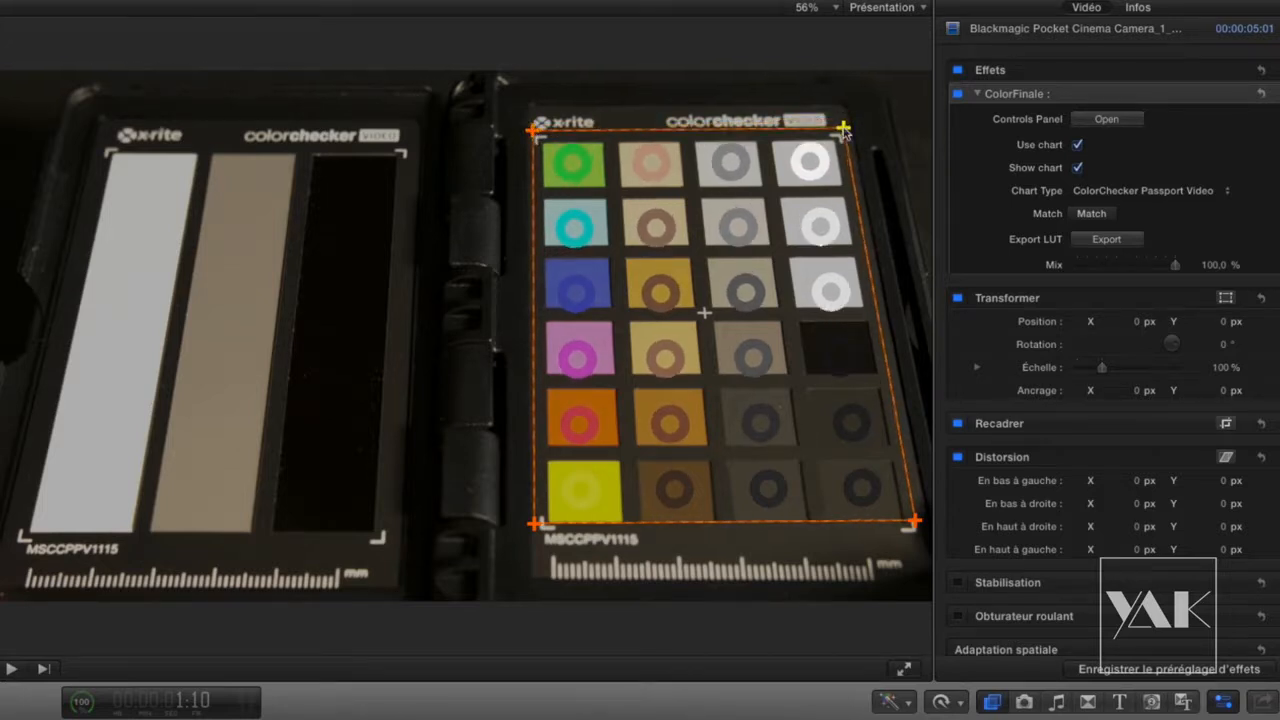
drag(535, 133, 533, 130)
drag(536, 522, 529, 516)
drag(915, 522, 920, 516)
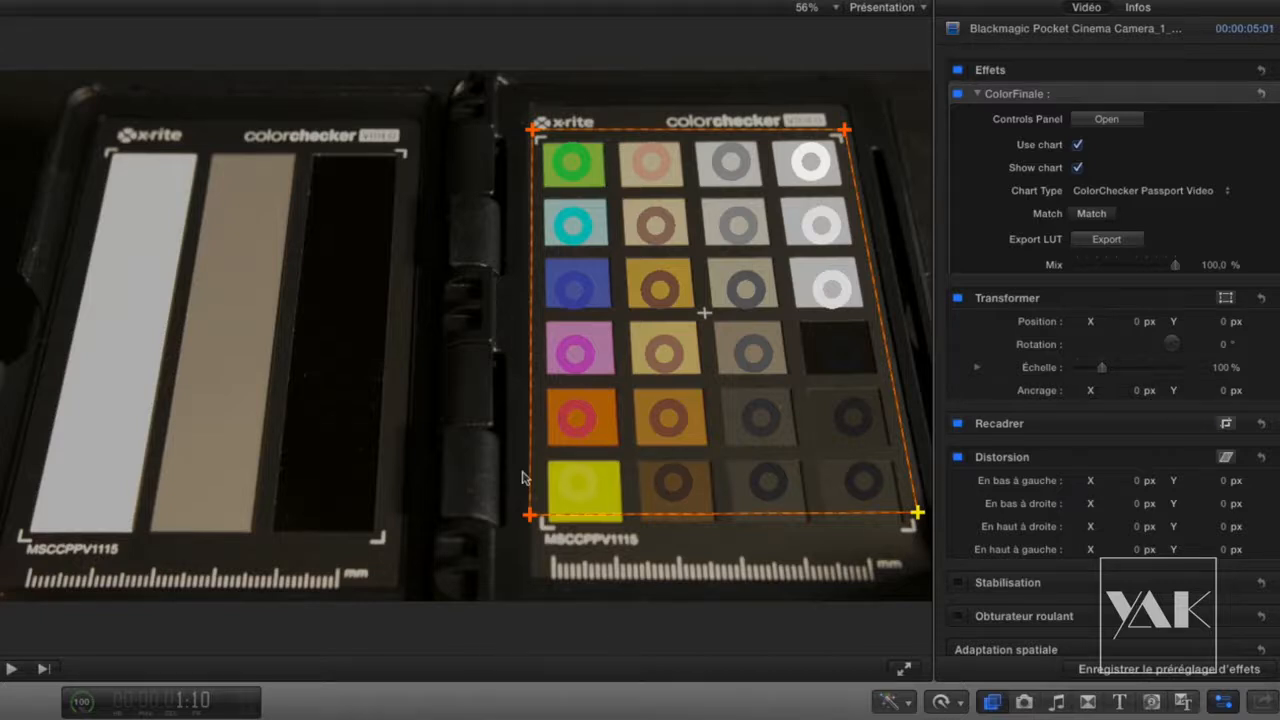
click(1091, 214)
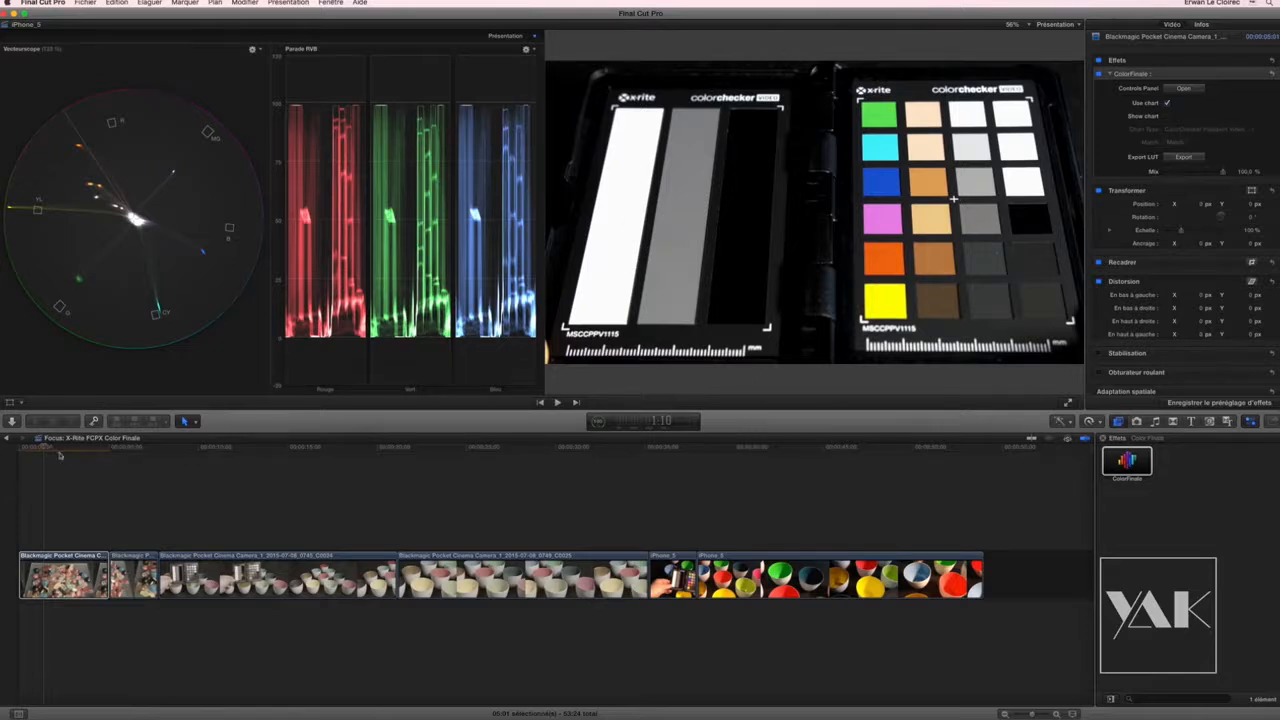
Move the playhead to the candy shot at 2:20 and compare the image with the ColorFinale effect off and on
drag(60, 453, 70, 454)
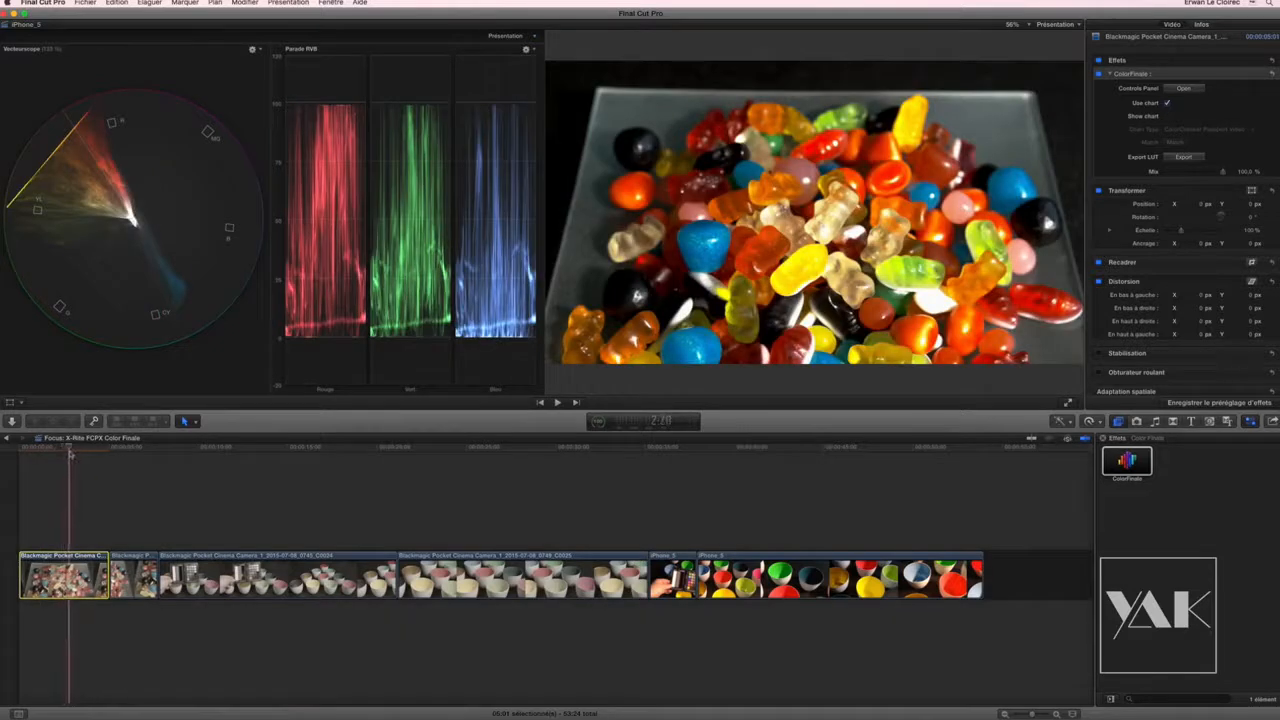
click(1098, 74)
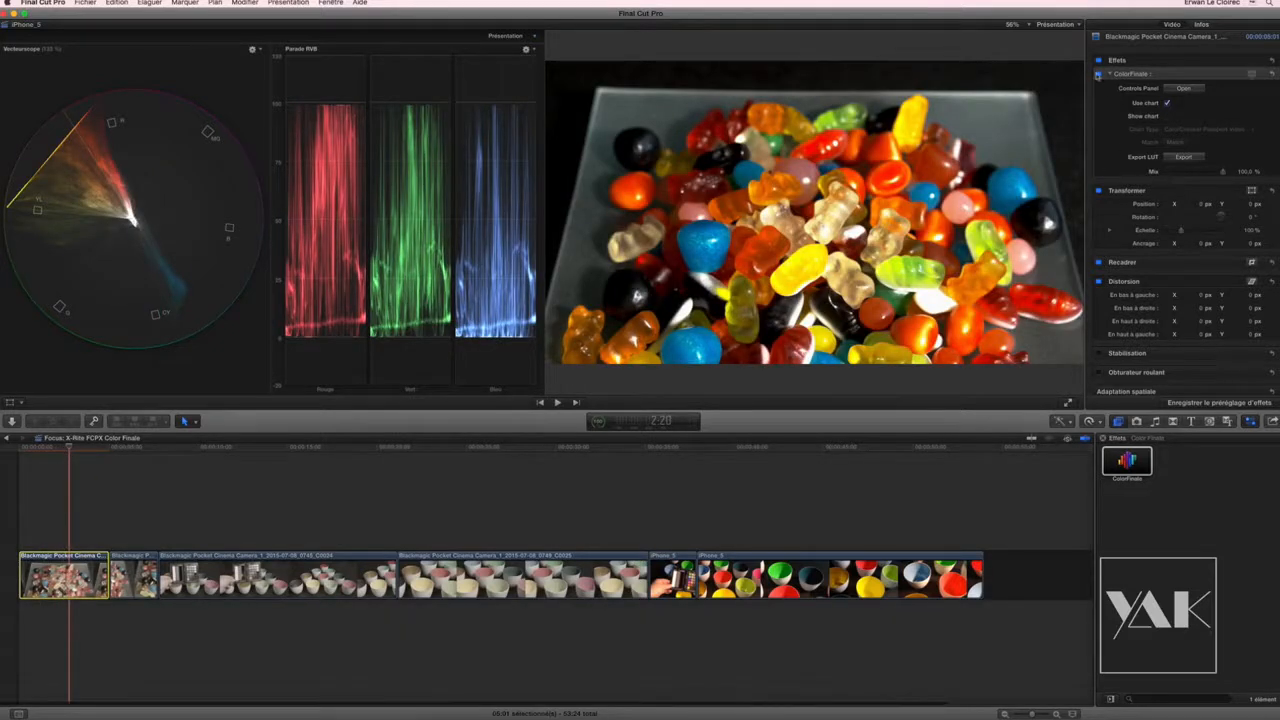
click(1098, 74)
Add a Color Wheels layer in Color Finale, reduce its saturation to 0.957, and place it below the LUT Utility layer
click(1184, 89)
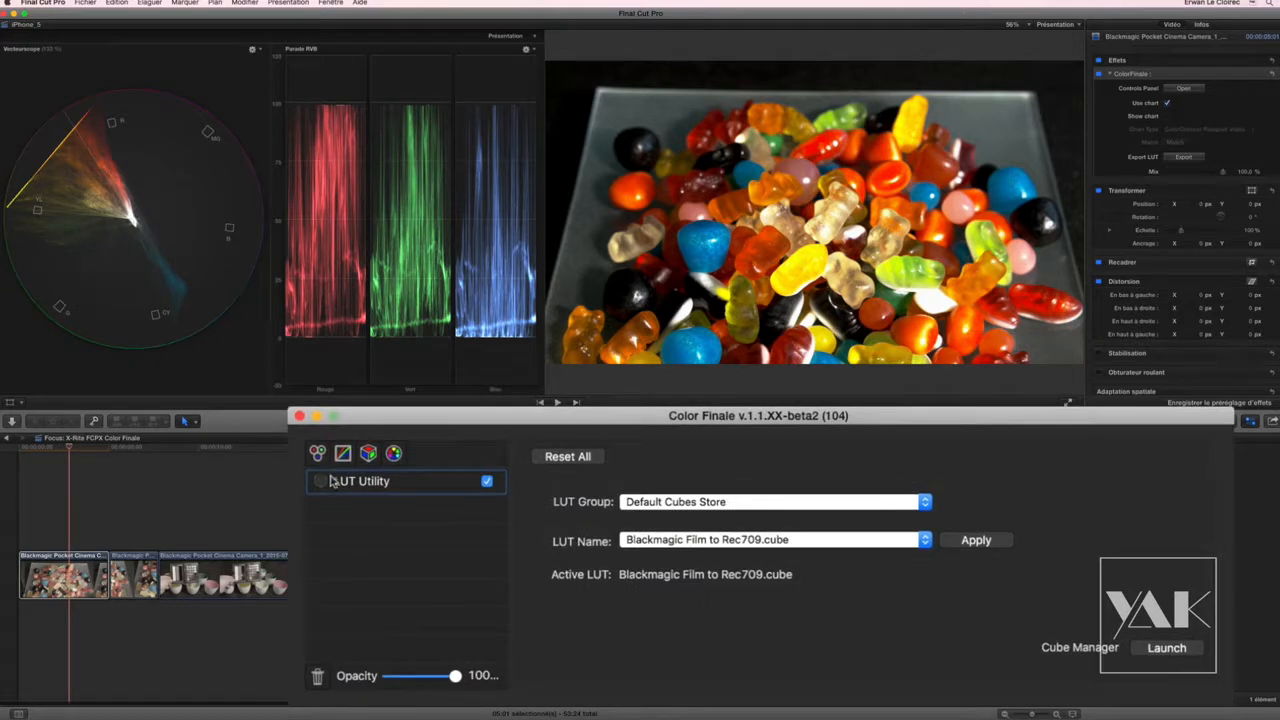
click(317, 453)
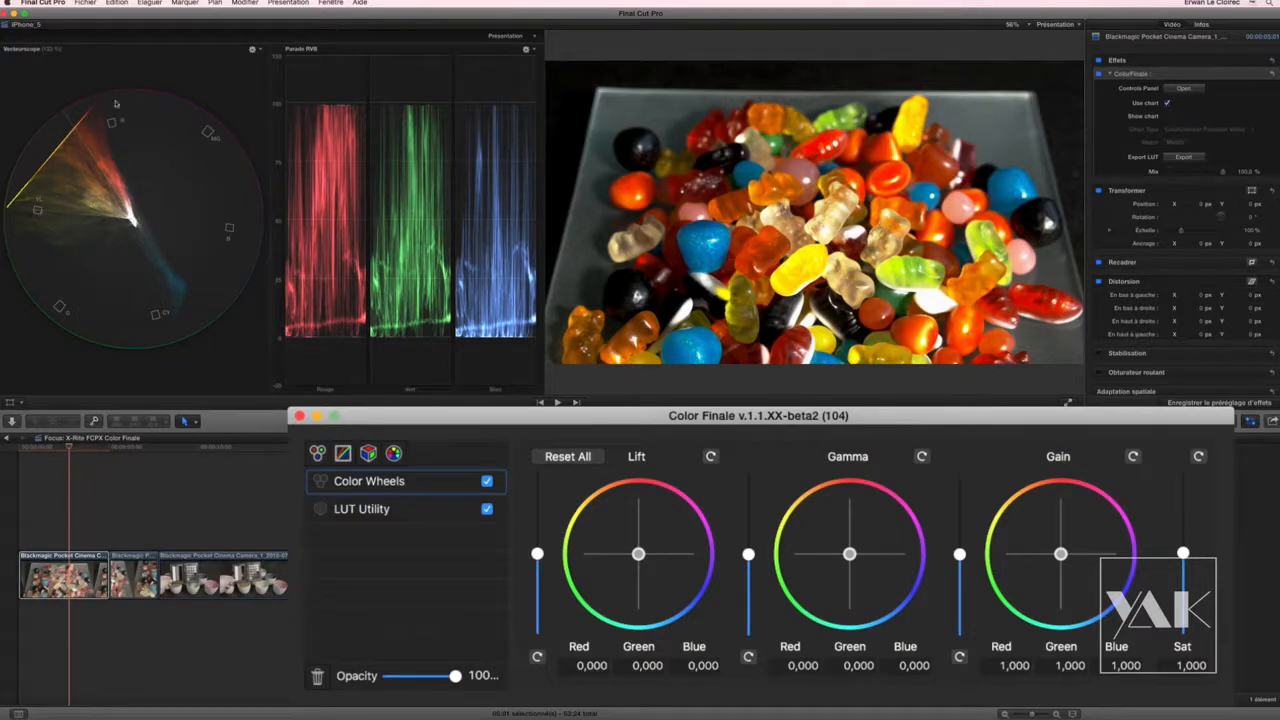
mouse_move(1183, 554)
mouse_down()
mouse_move(1186, 578)
mouse_move(1184, 554)
mouse_up()
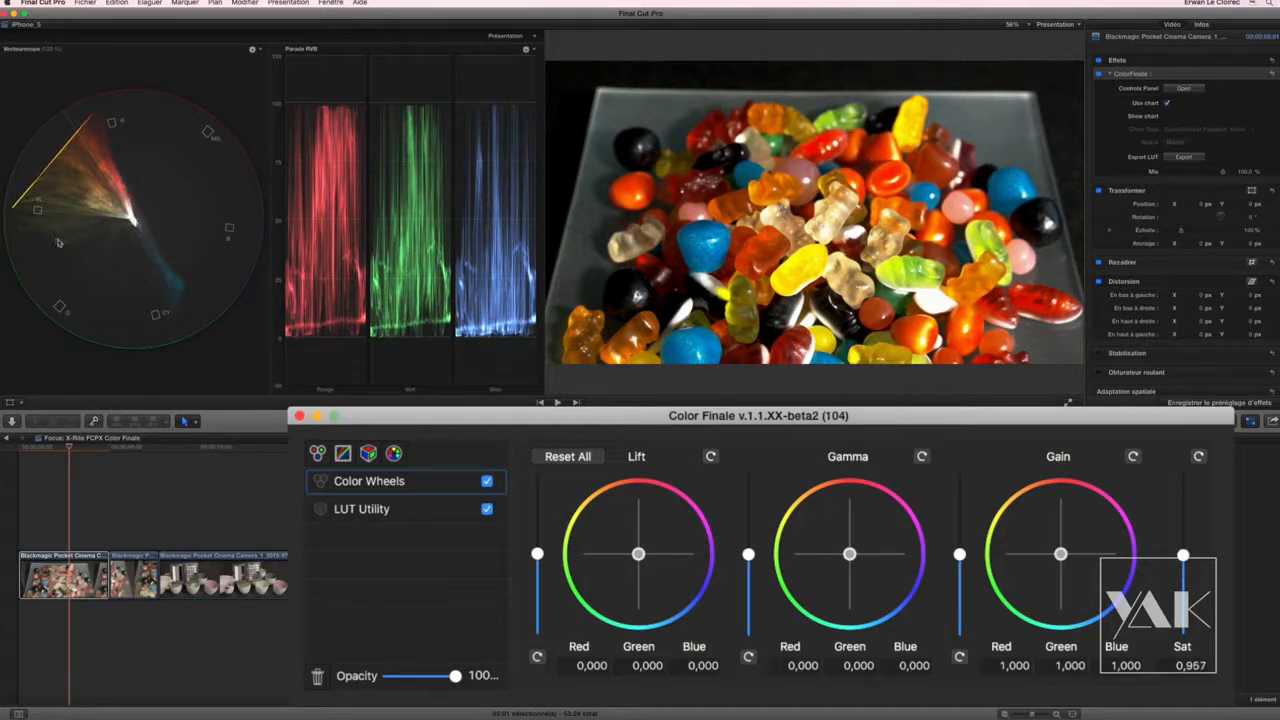
drag(379, 486, 390, 528)
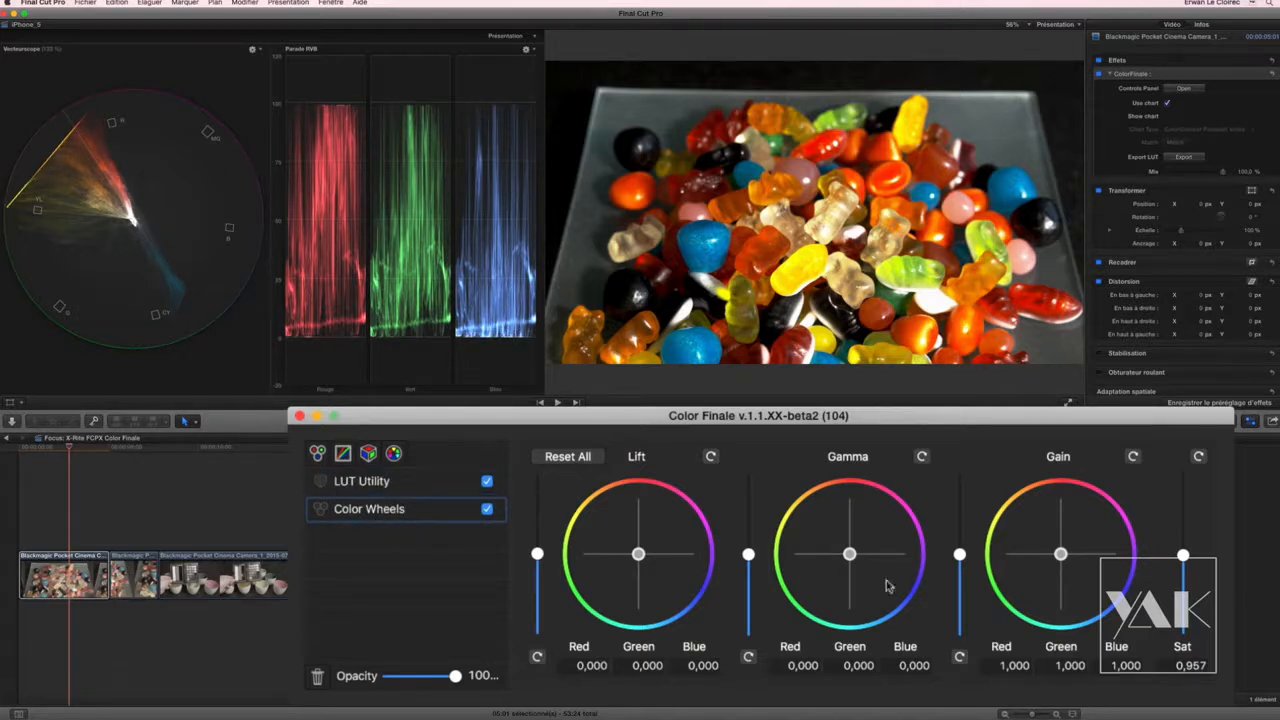
Lower the Color Wheels saturation to 0.770
mouse_move(1183, 557)
mouse_down()
mouse_move(1190, 596)
mouse_move(1183, 524)
mouse_move(1184, 598)
mouse_move(1183, 562)
mouse_up()
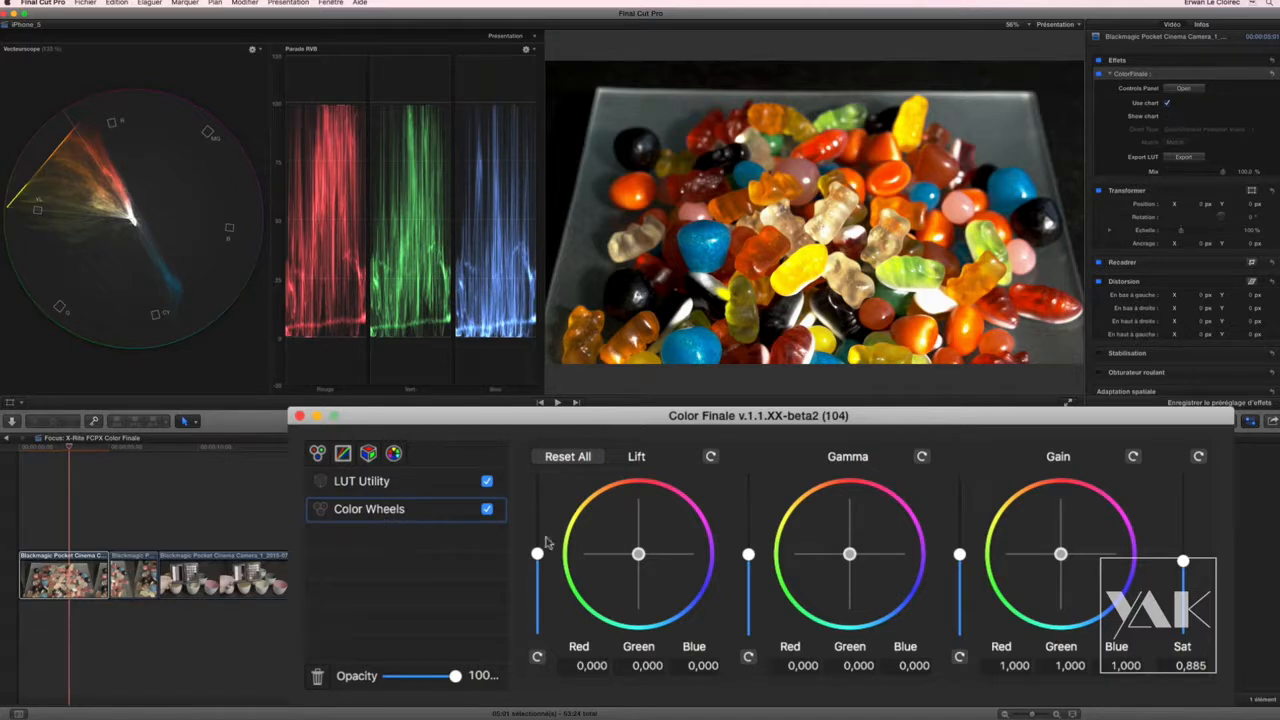
mouse_move(1183, 558)
mouse_down()
mouse_move(1202, 577)
mouse_move(1190, 569)
mouse_up()
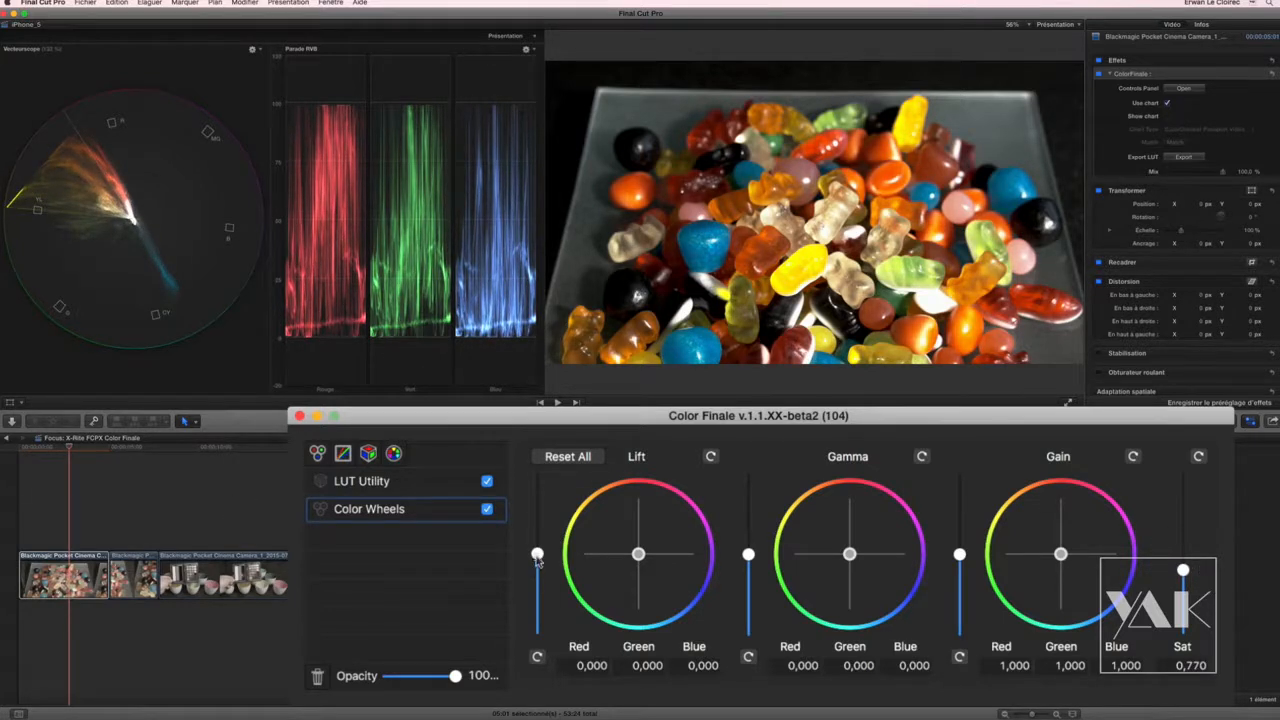
Try slight lift changes with the Color Wheels layer below and above LUT Utility, and put the layer back below it
drag(538, 558, 537, 554)
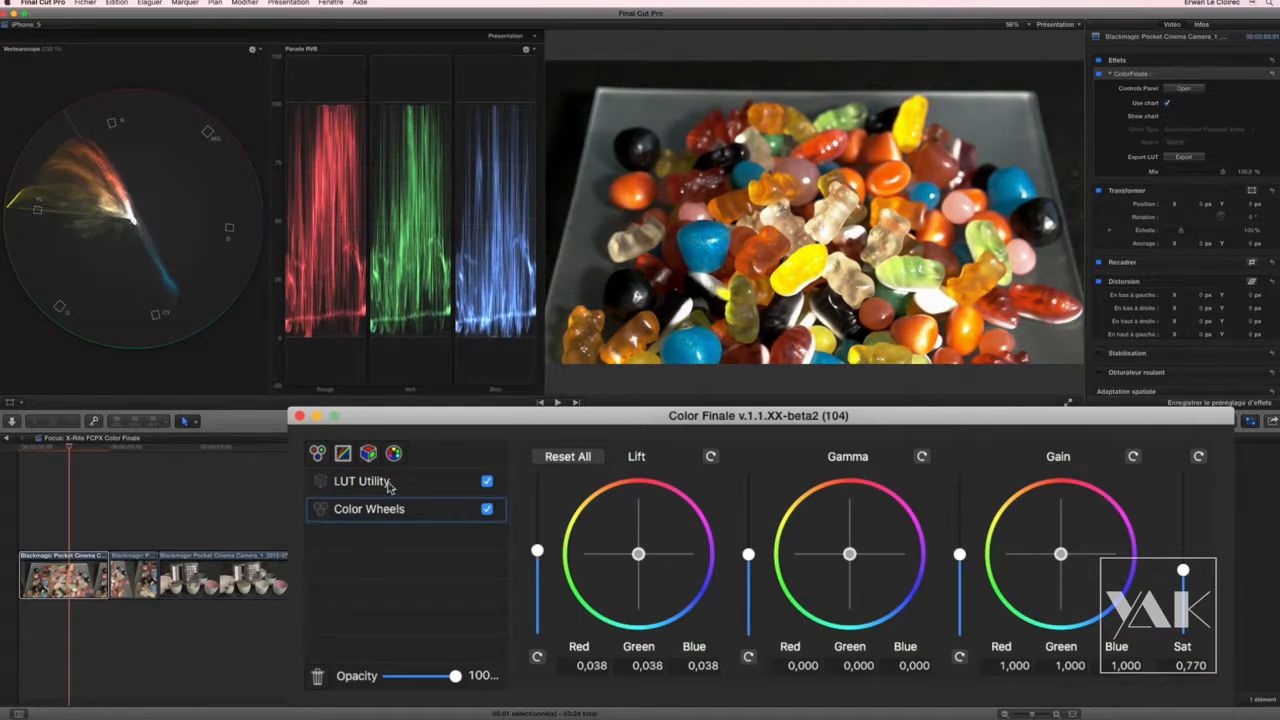
drag(396, 513, 393, 488)
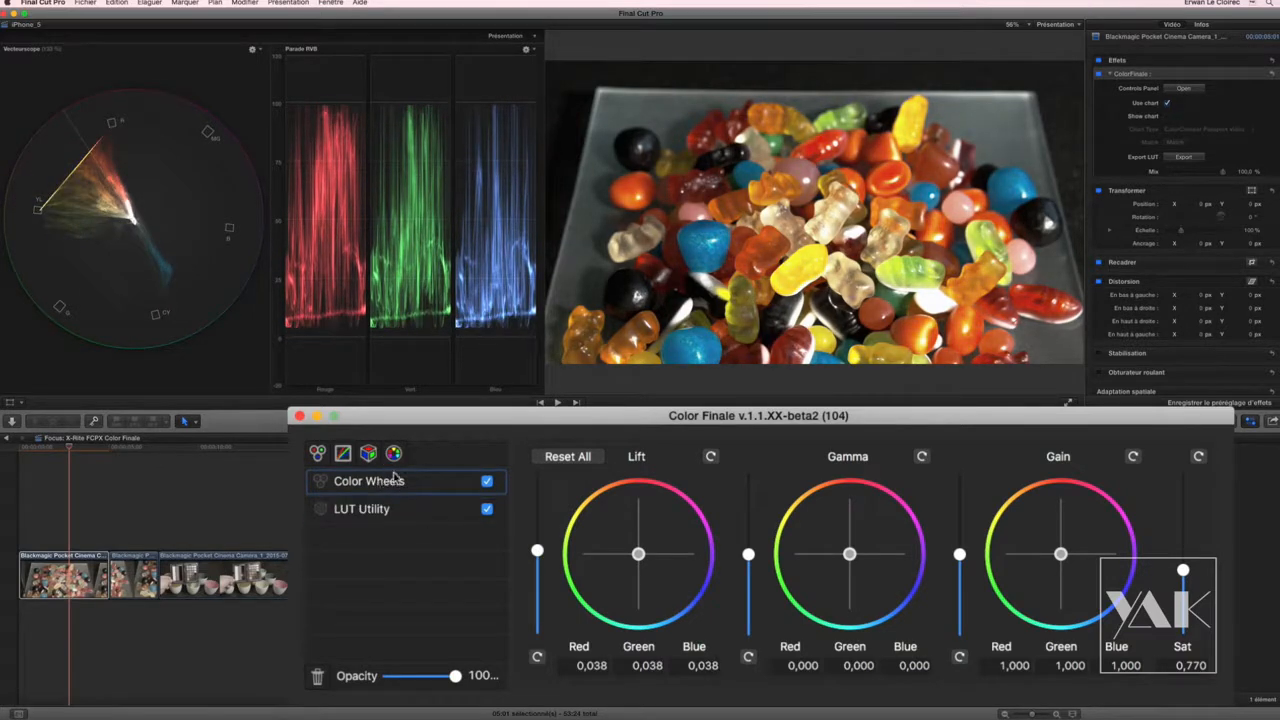
mouse_move(537, 552)
mouse_down()
mouse_move(537, 572)
mouse_move(537, 538)
mouse_move(537, 553)
mouse_up()
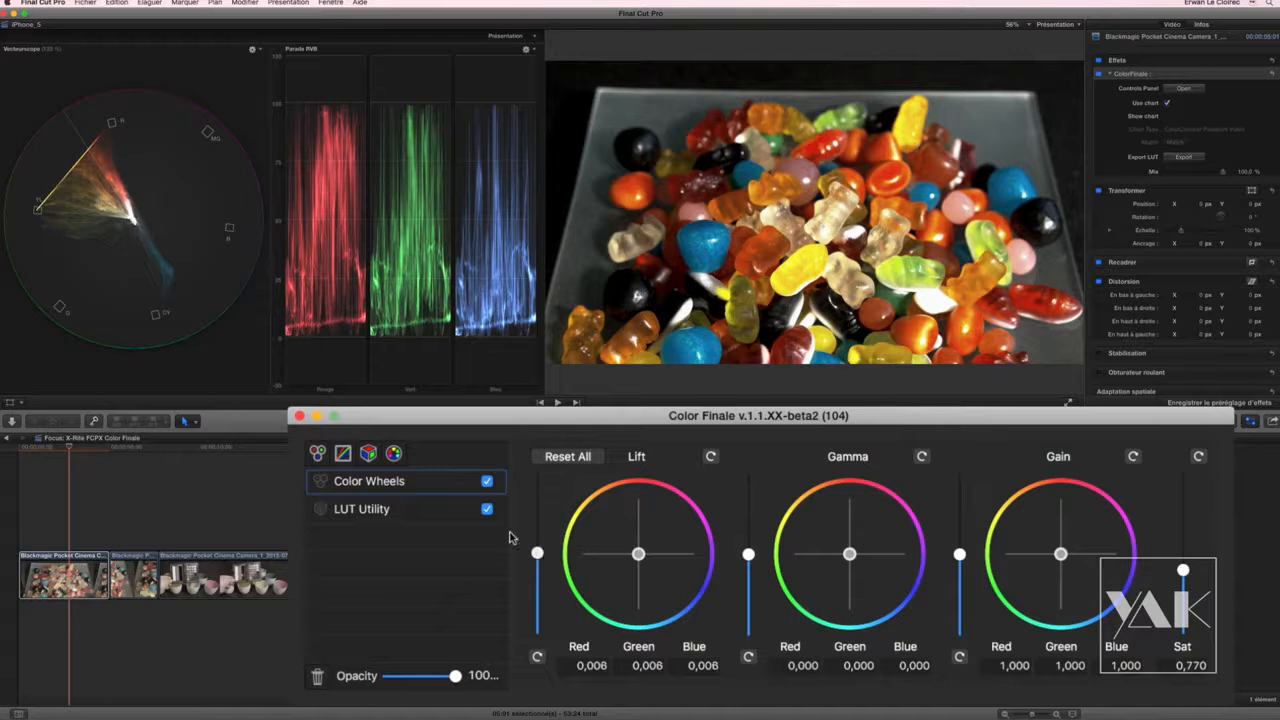
drag(431, 484, 431, 526)
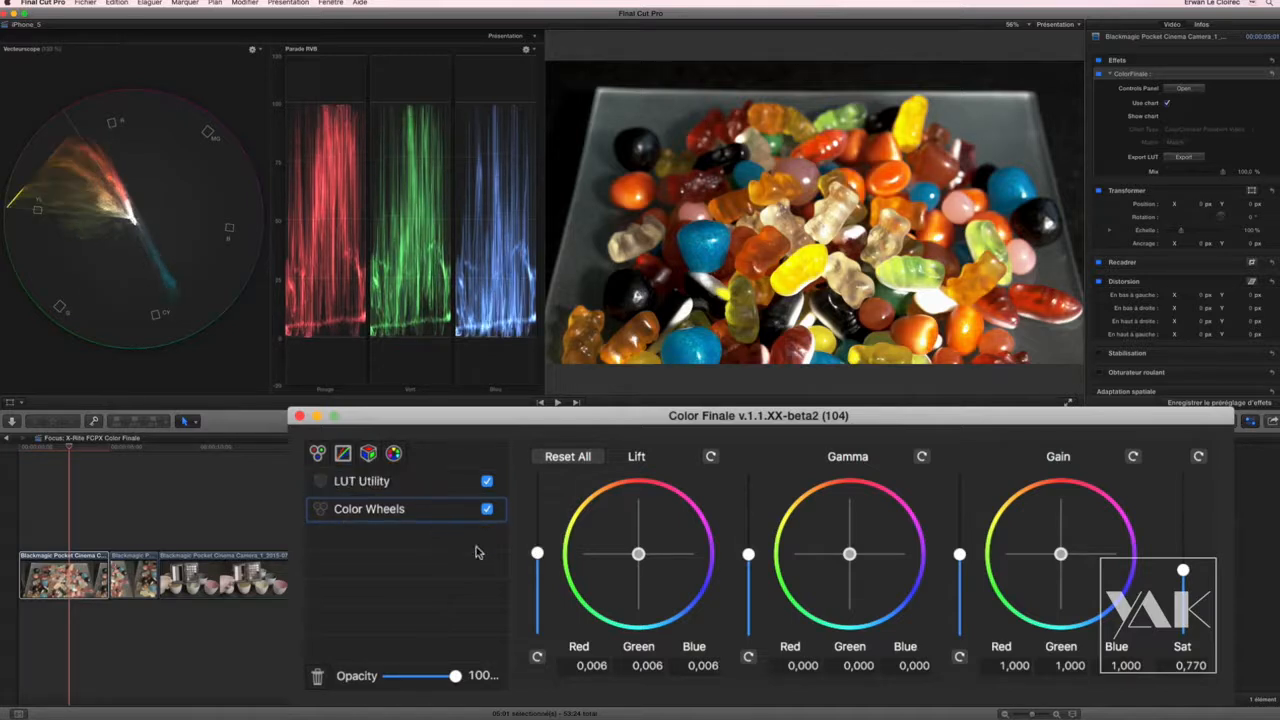
Set the Color Wheels lift to 0.034 and gain to 0.933, and close the Color Finale controls
drag(537, 553, 537, 539)
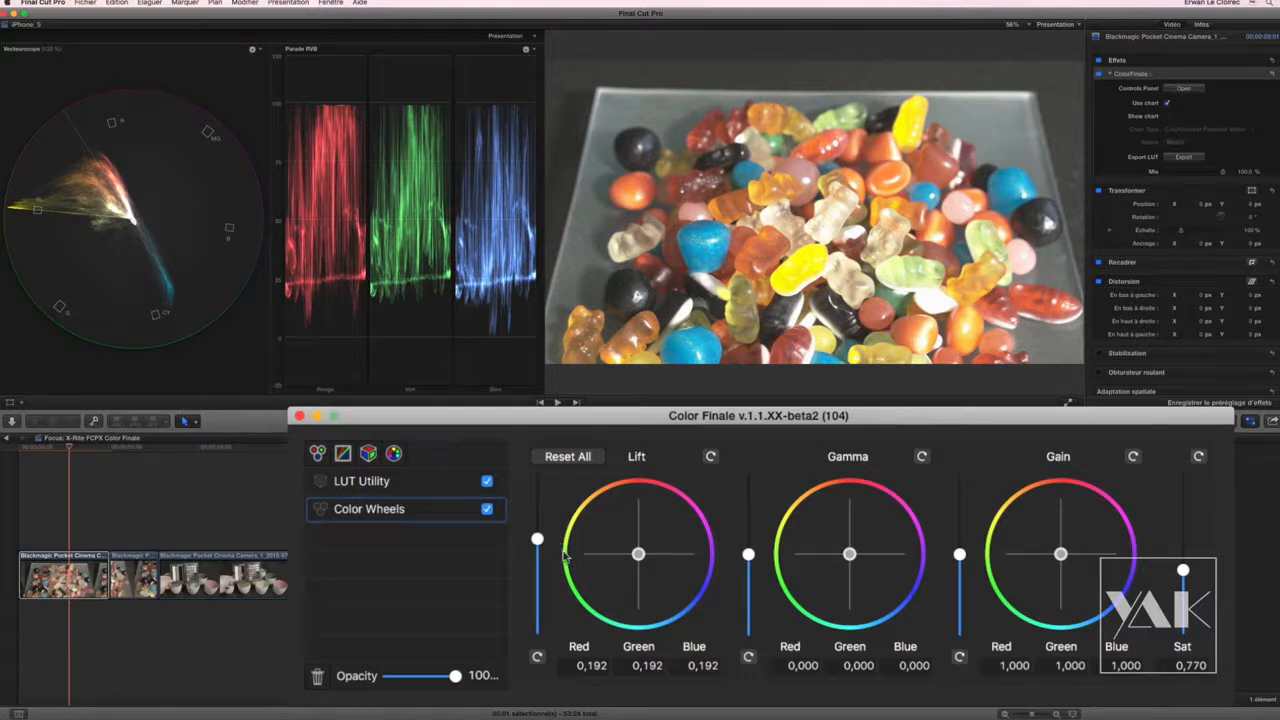
drag(537, 540, 537, 554)
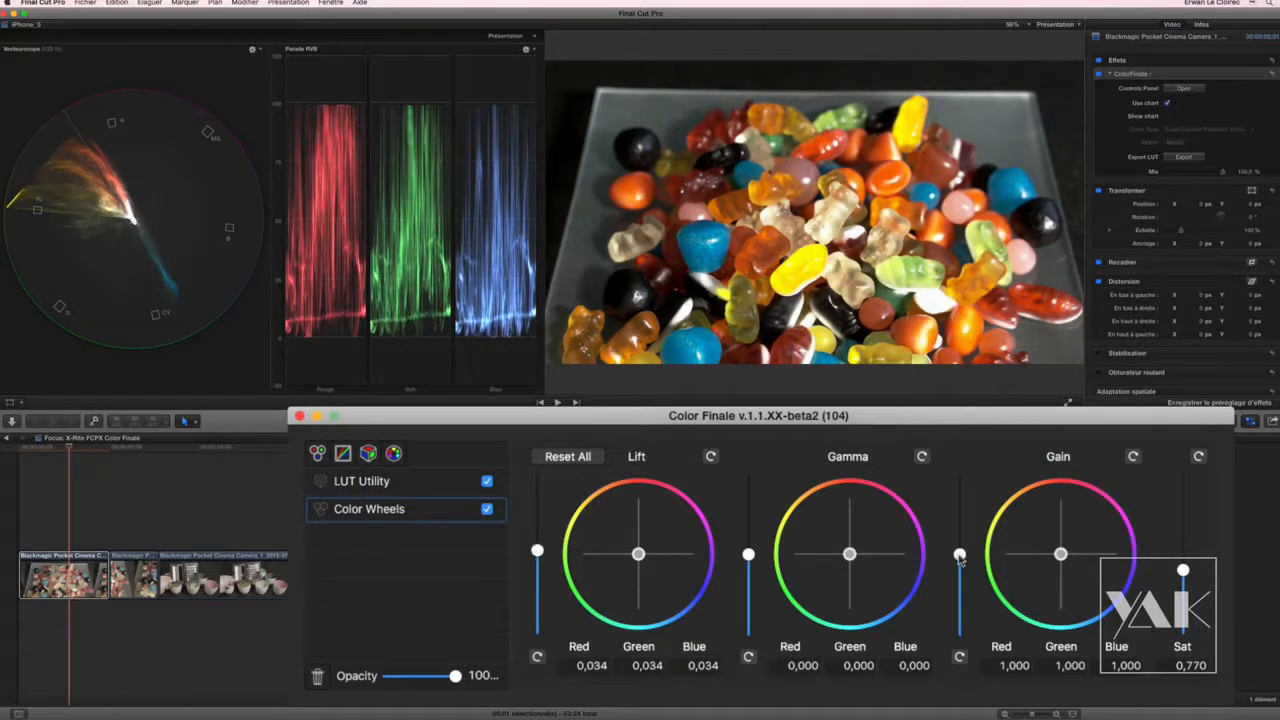
drag(959, 555, 959, 559)
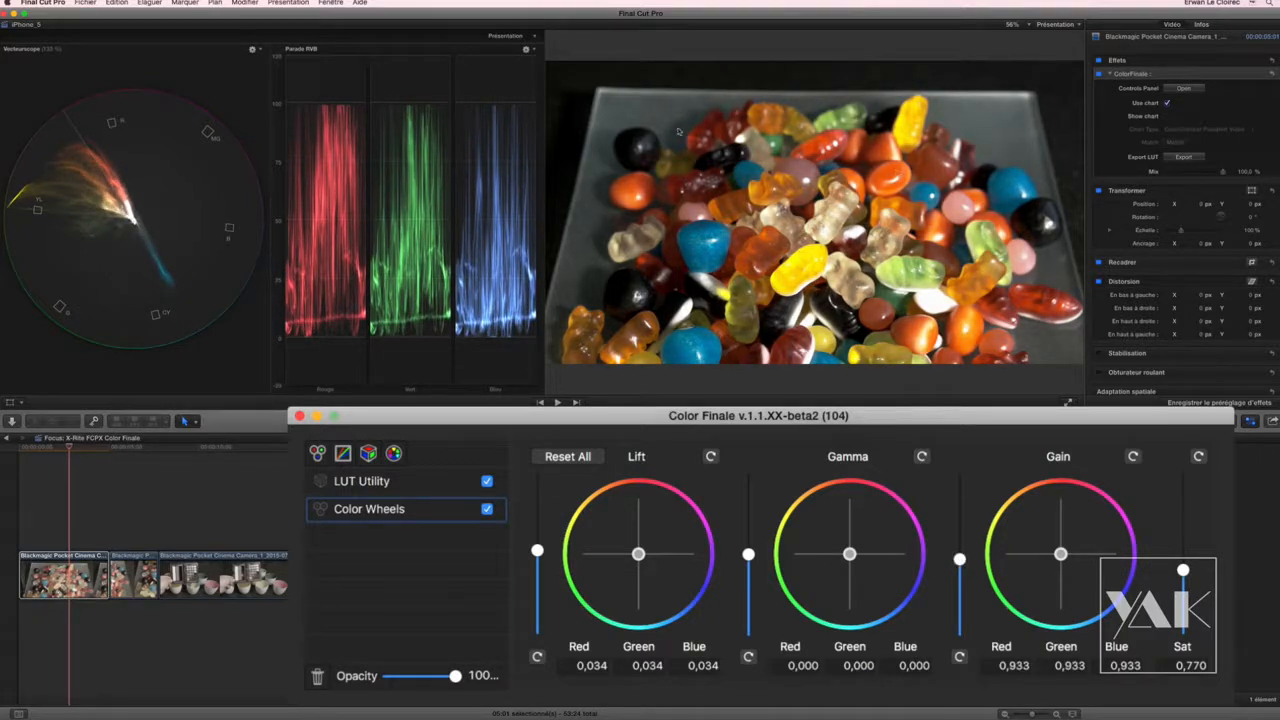
click(82, 452)
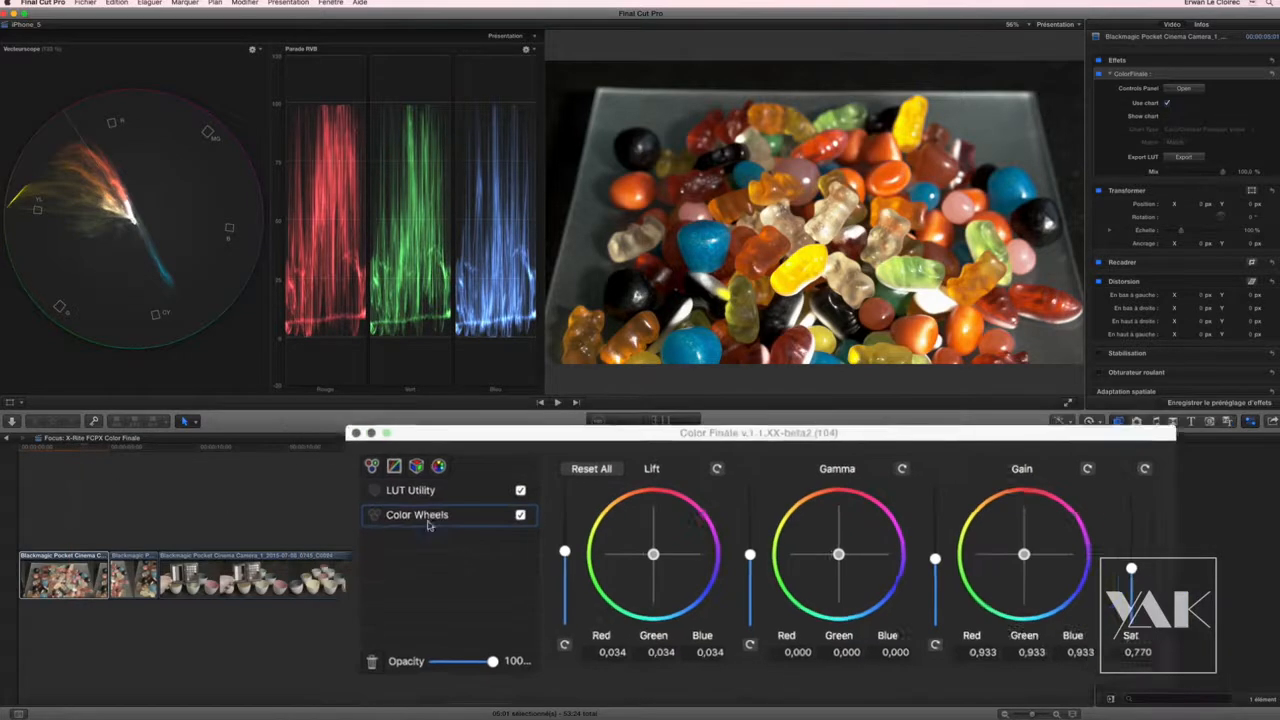
click(475, 470)
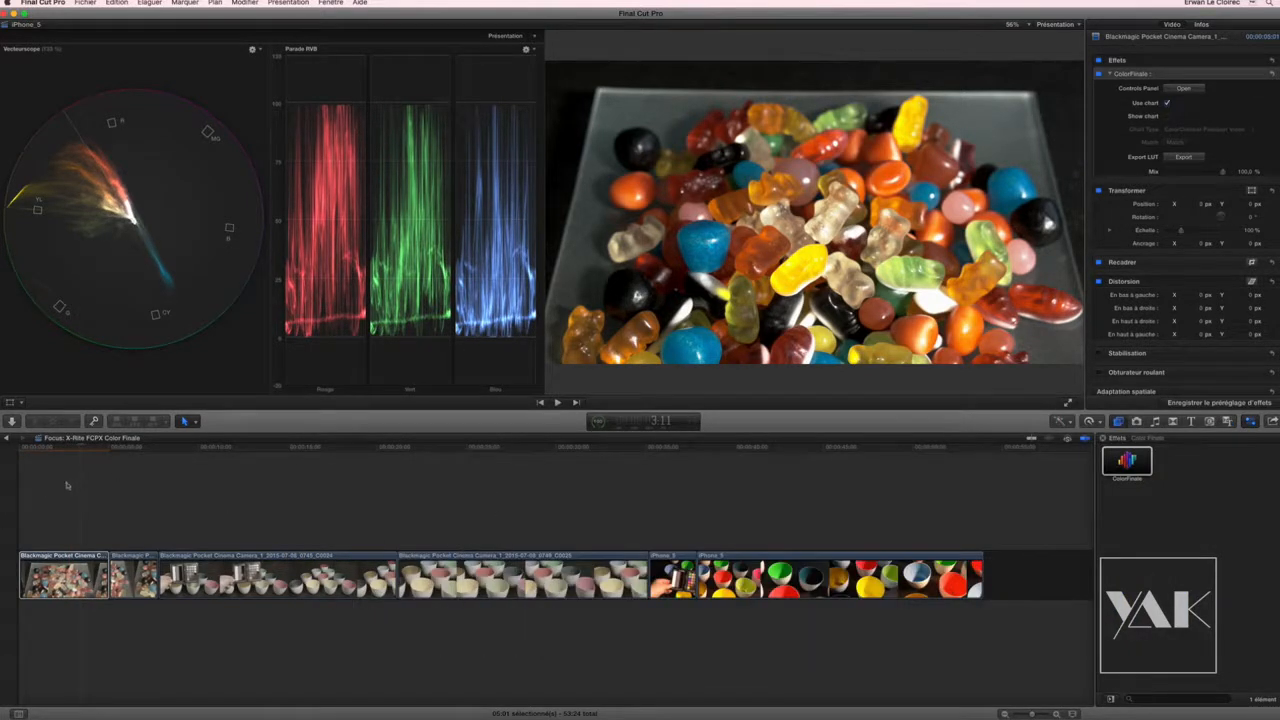
Copy the first candy clip and paste its effects onto the second Blackmagic clip
click(64, 556)
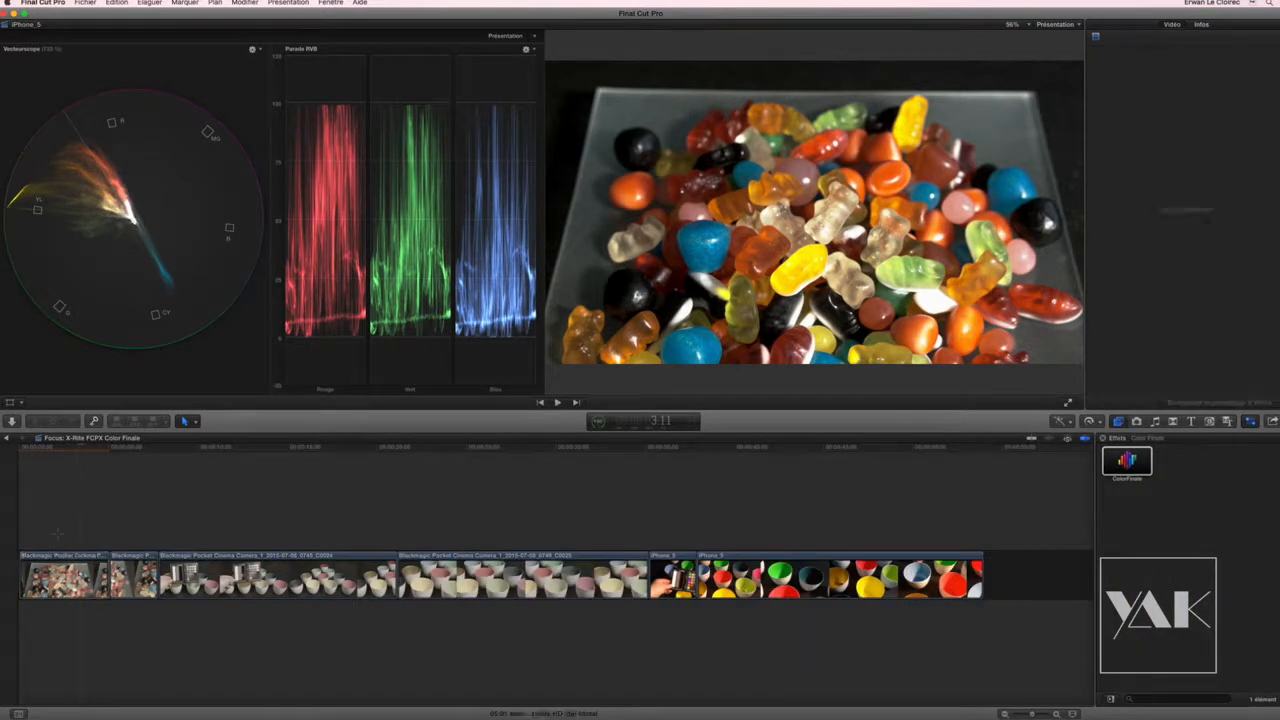
click(115, 3)
click(119, 49)
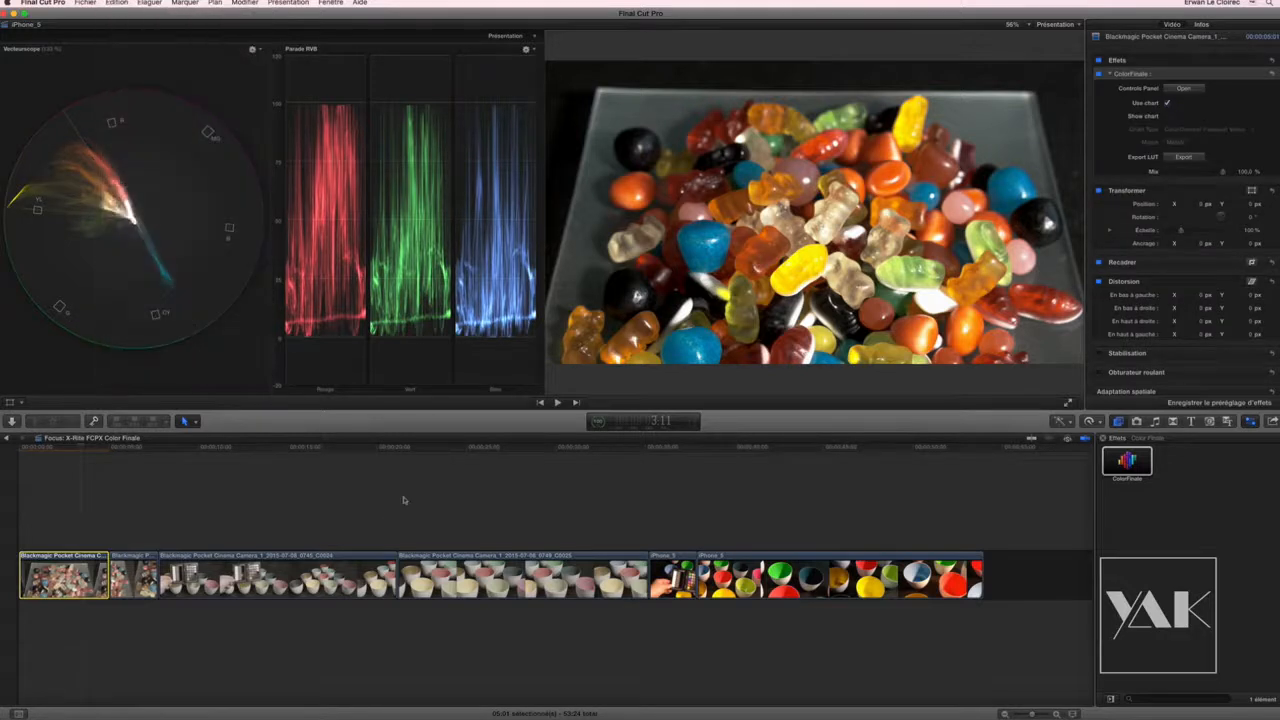
click(133, 452)
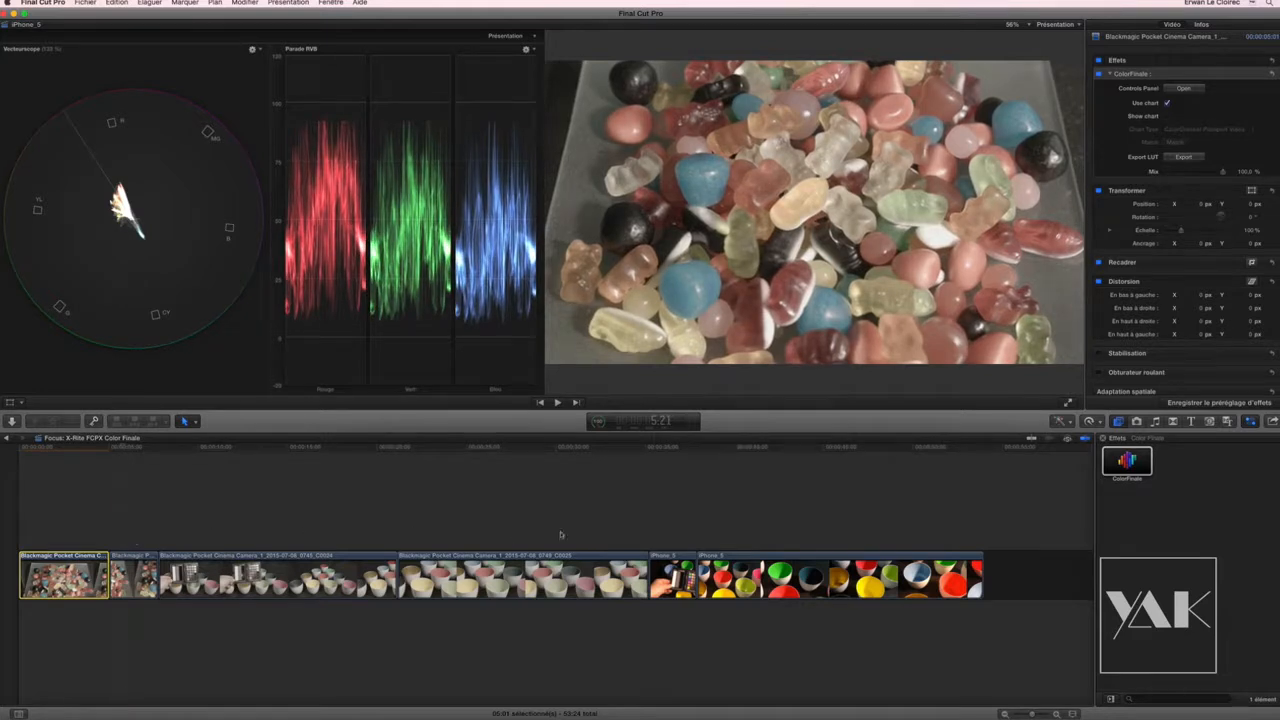
click(133, 572)
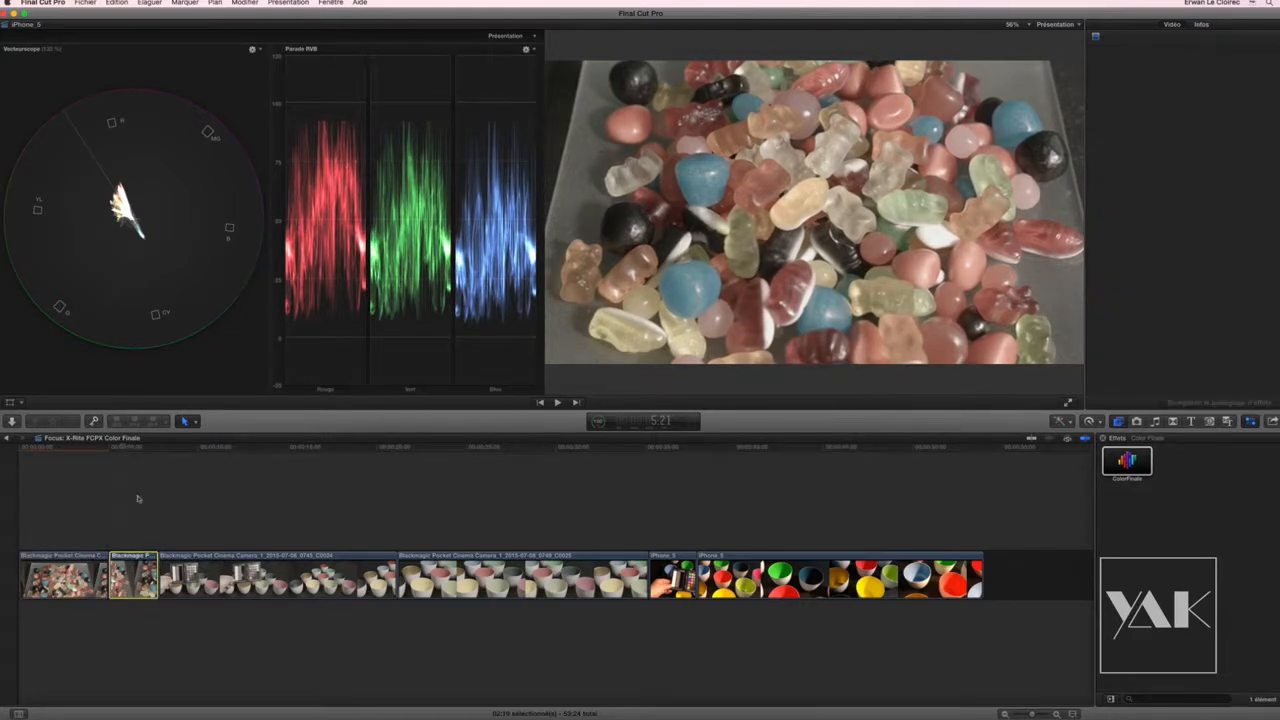
click(117, 2)
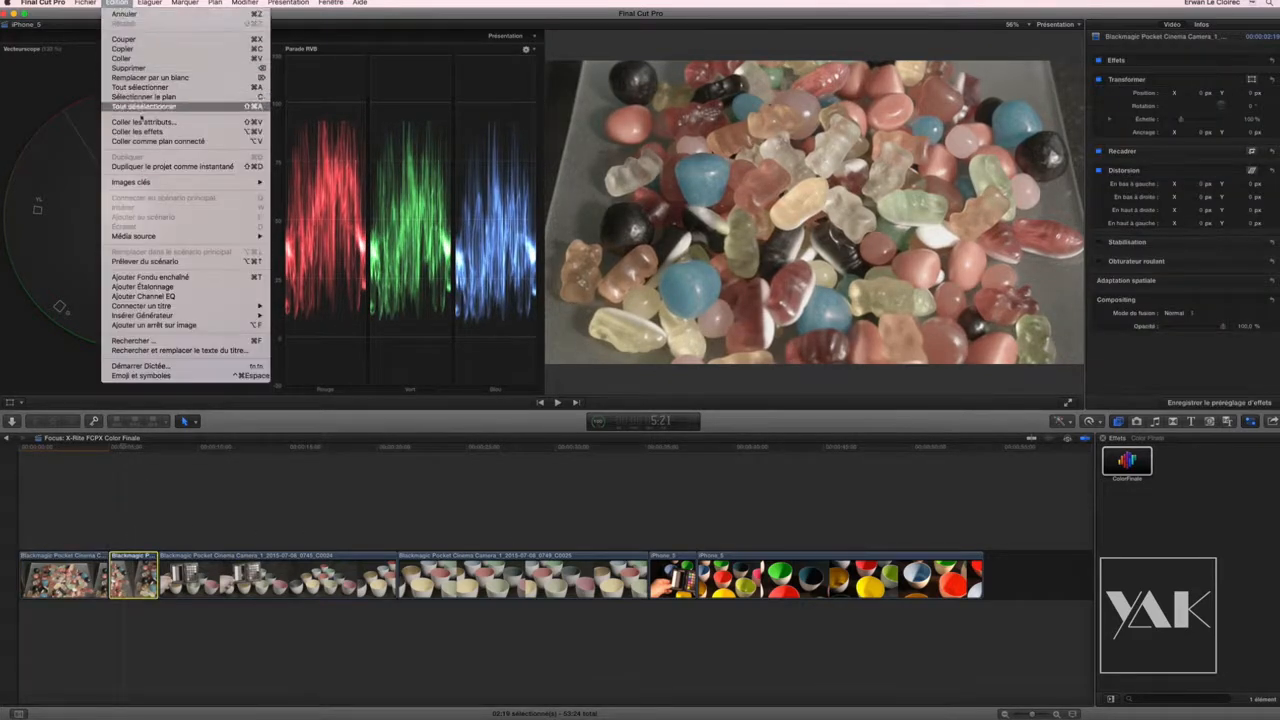
click(143, 132)
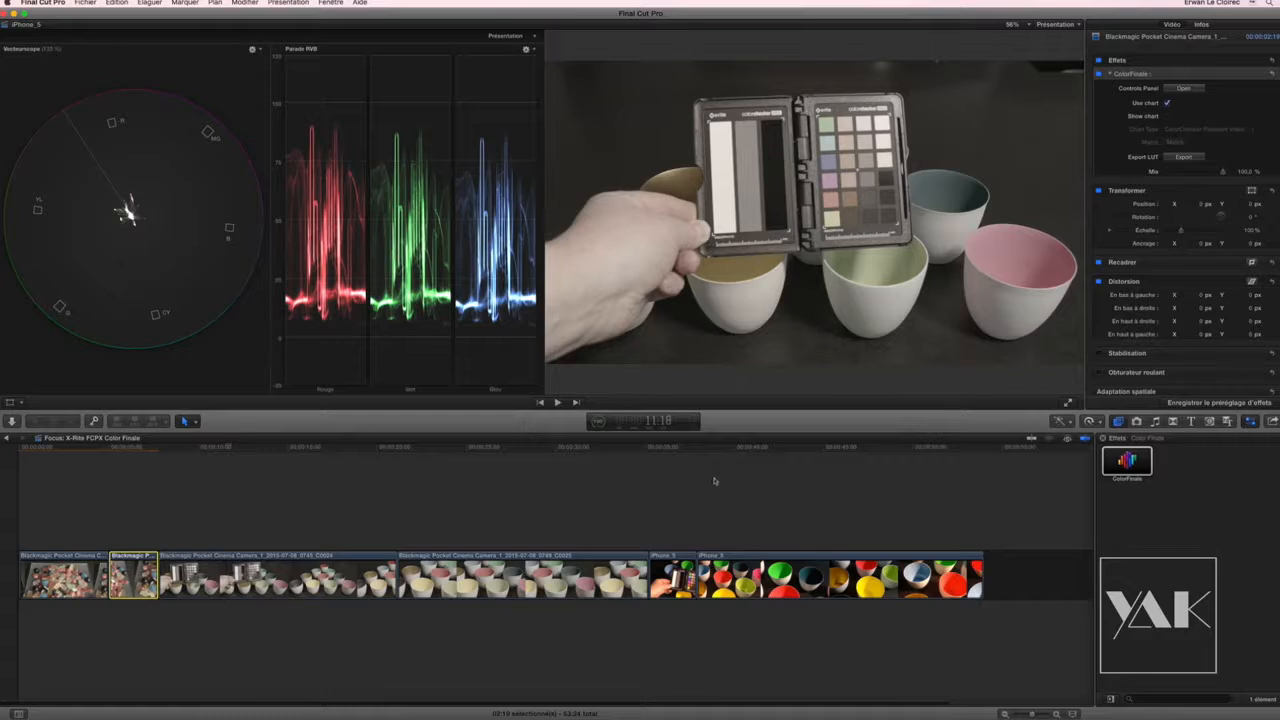
Apply the ColorFinale effect to the third clip, the bowls with the color chart, and enable Use chart and Show chart
drag(1127, 460, 290, 597)
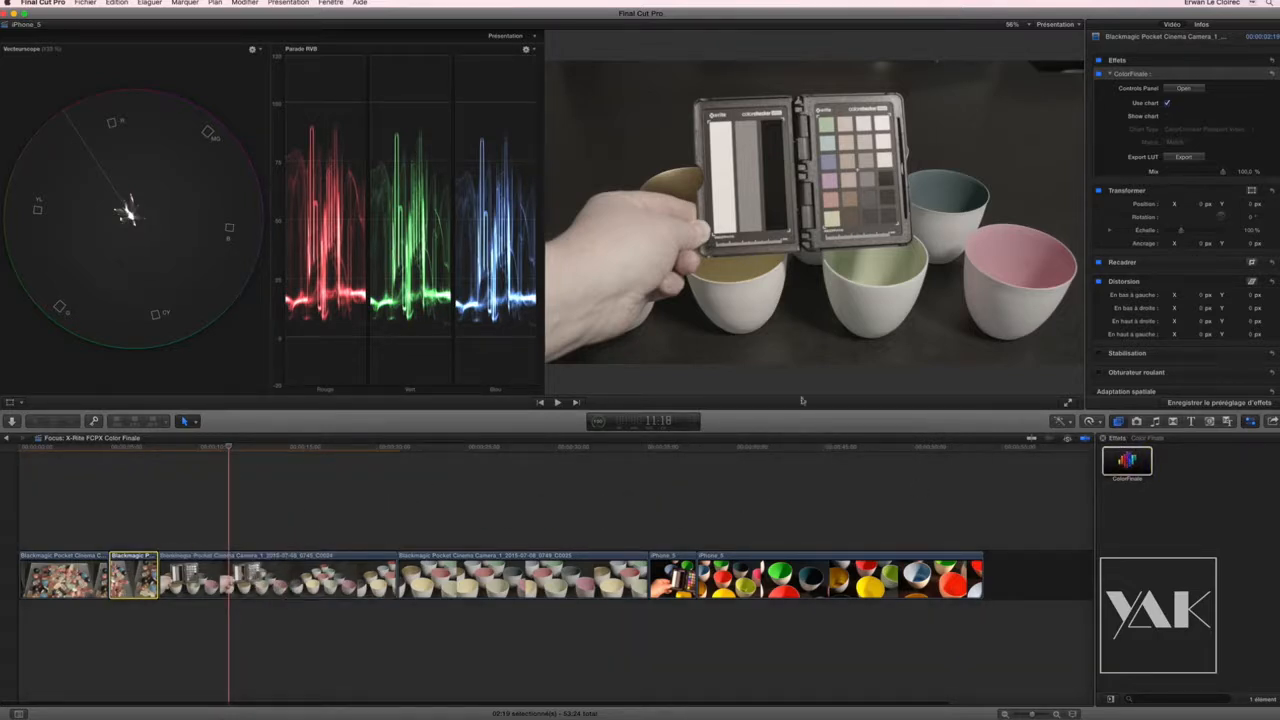
drag(264, 519, 299, 597)
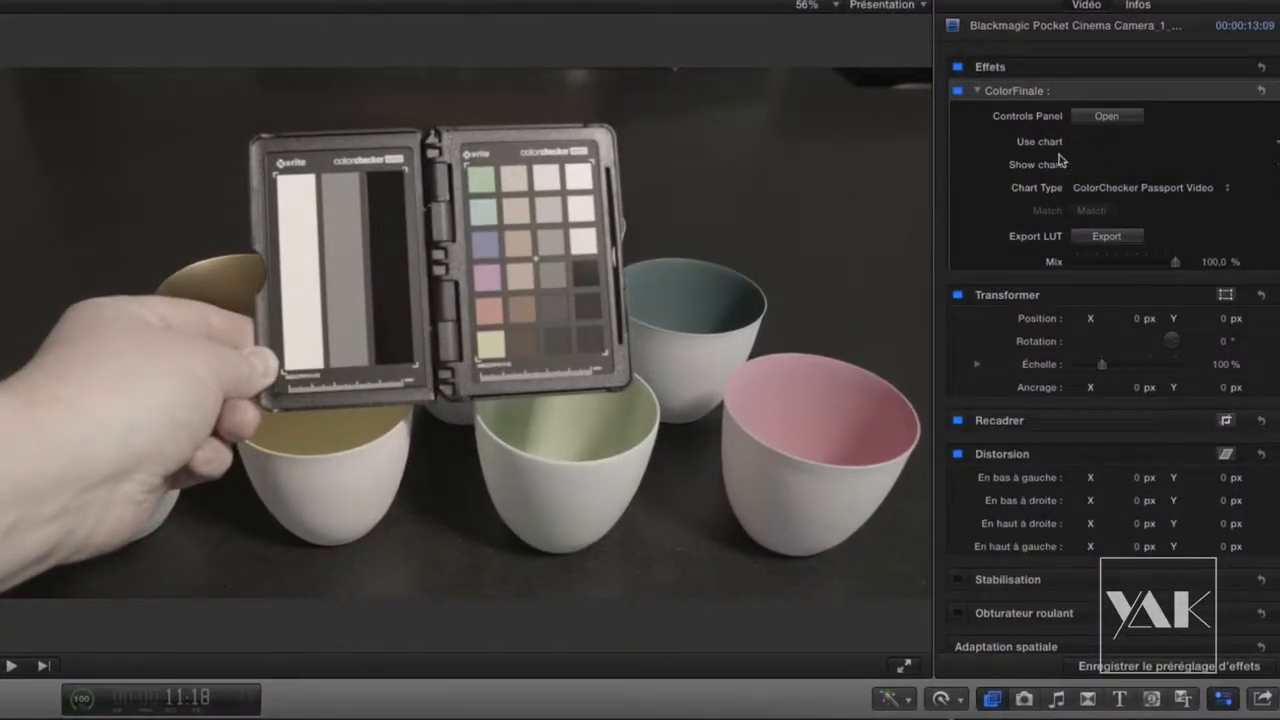
click(1077, 143)
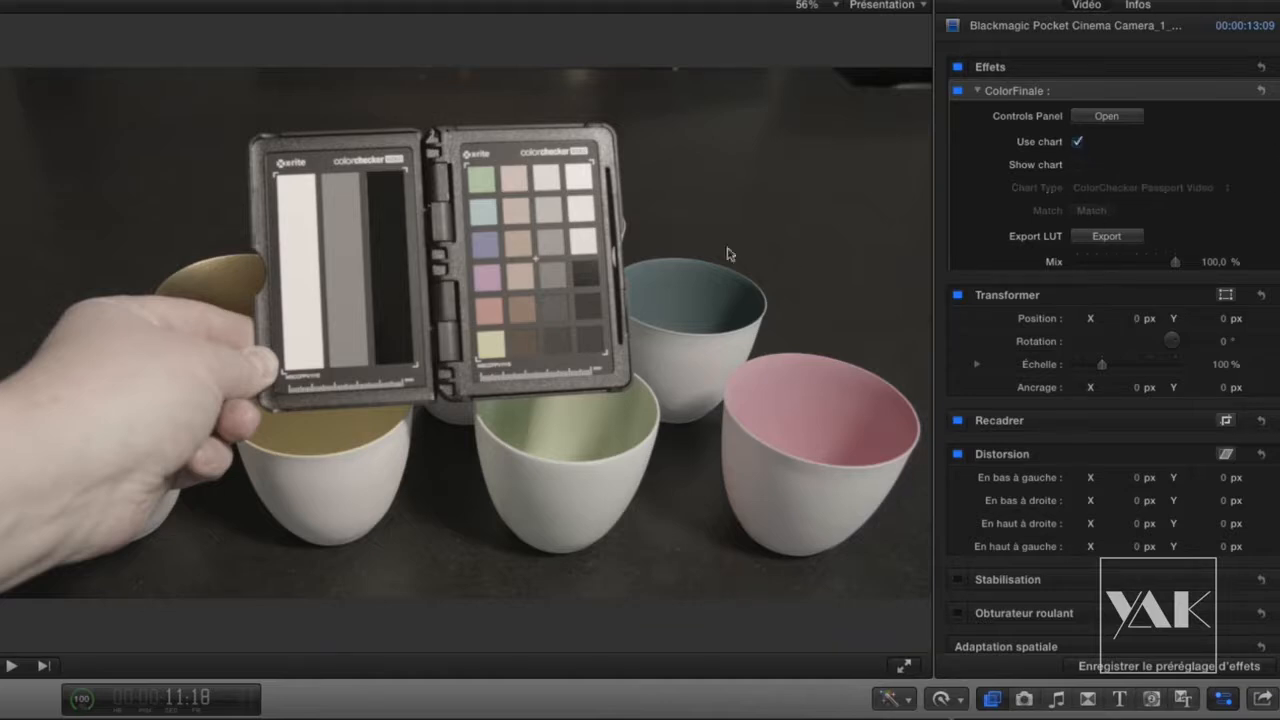
click(1077, 164)
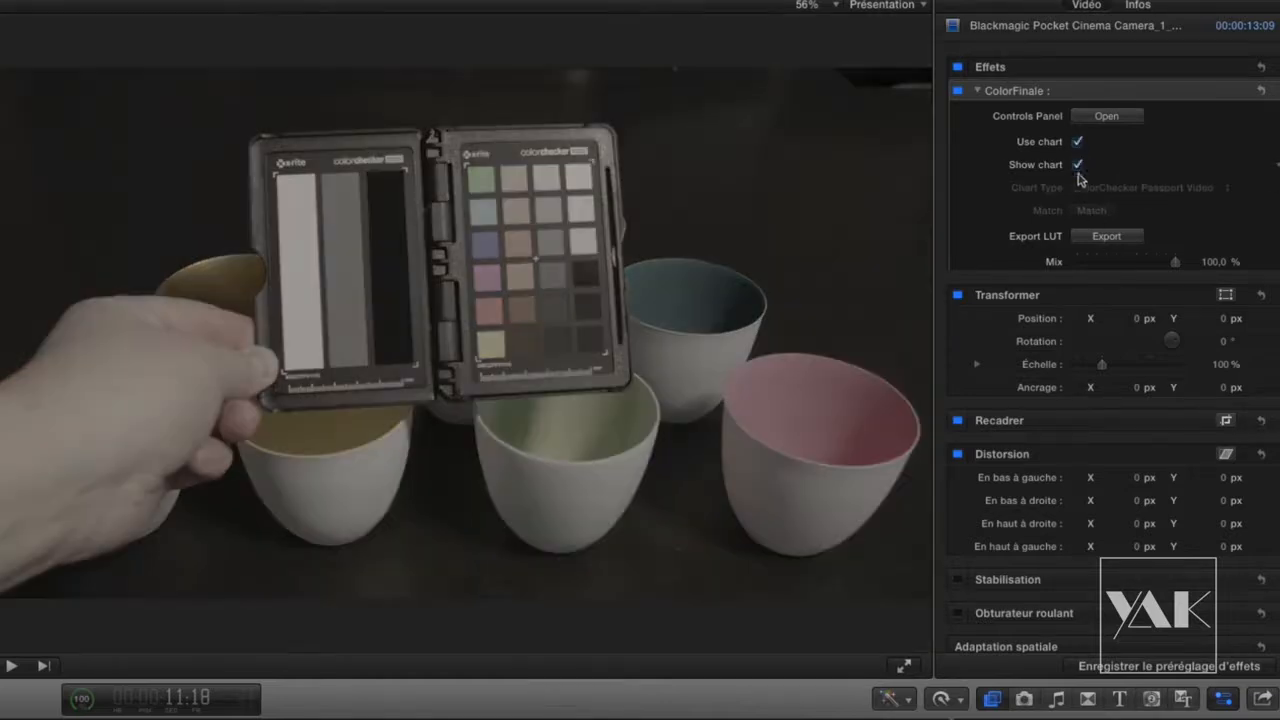
Place and fine-tune the overlay's four corners on the chart's color patches, run the color match, and hide the chart overlay
click(476, 361)
click(465, 162)
click(594, 160)
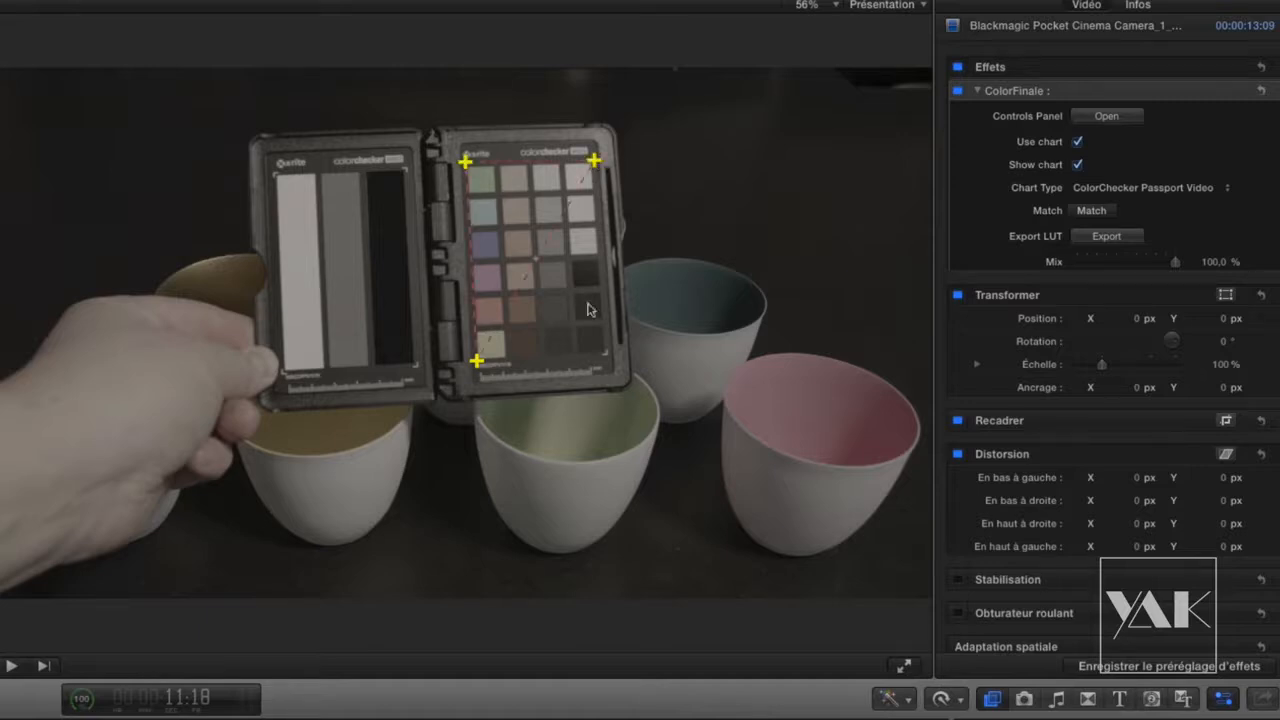
click(605, 356)
mouse_move(476, 362)
mouse_down()
mouse_move(487, 345)
mouse_move(474, 363)
mouse_up()
drag(606, 356, 609, 355)
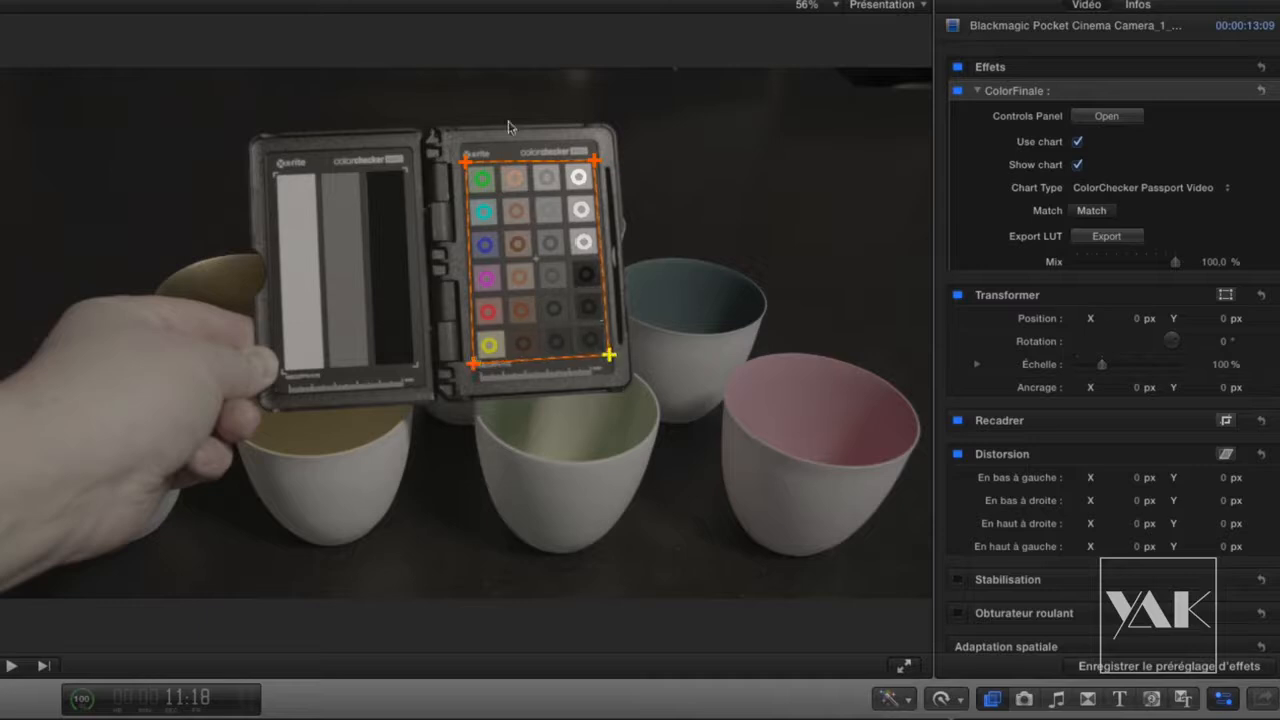
click(1092, 211)
click(1077, 164)
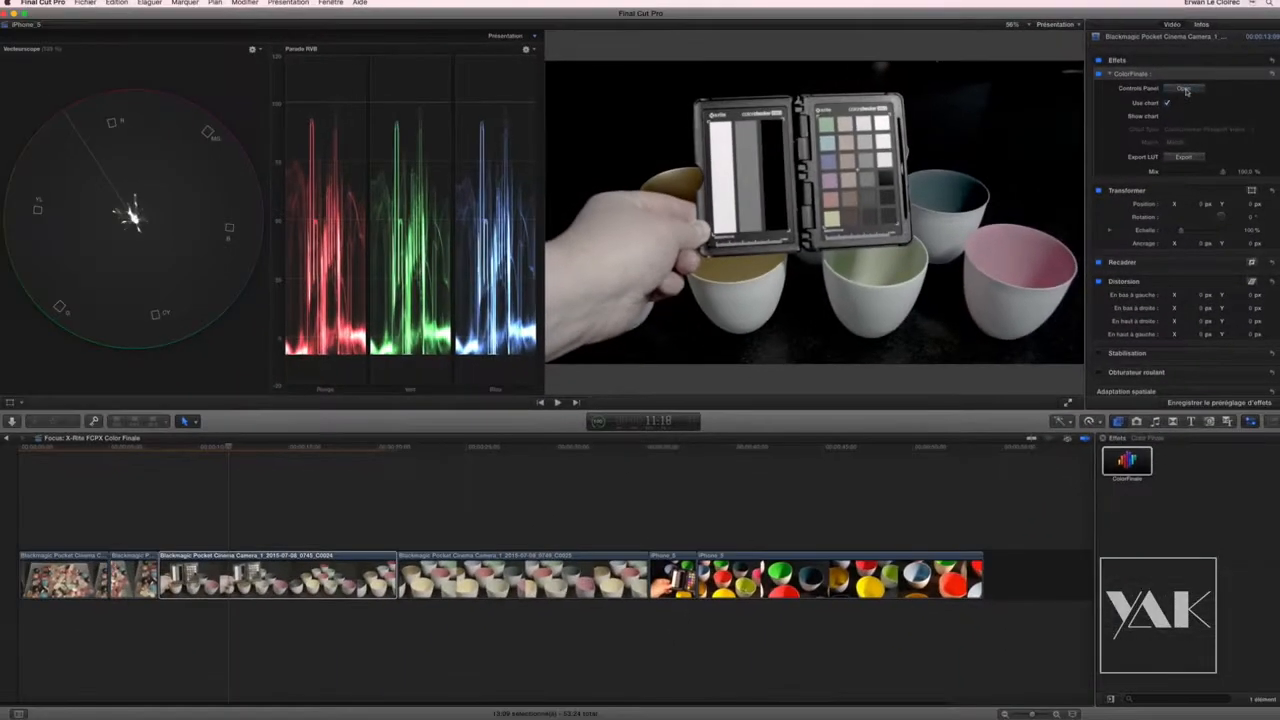
Add a LUT Utility layer to the bowls clip in Color Finale and apply Blackmagic Film to Rec709.cube
click(1107, 116)
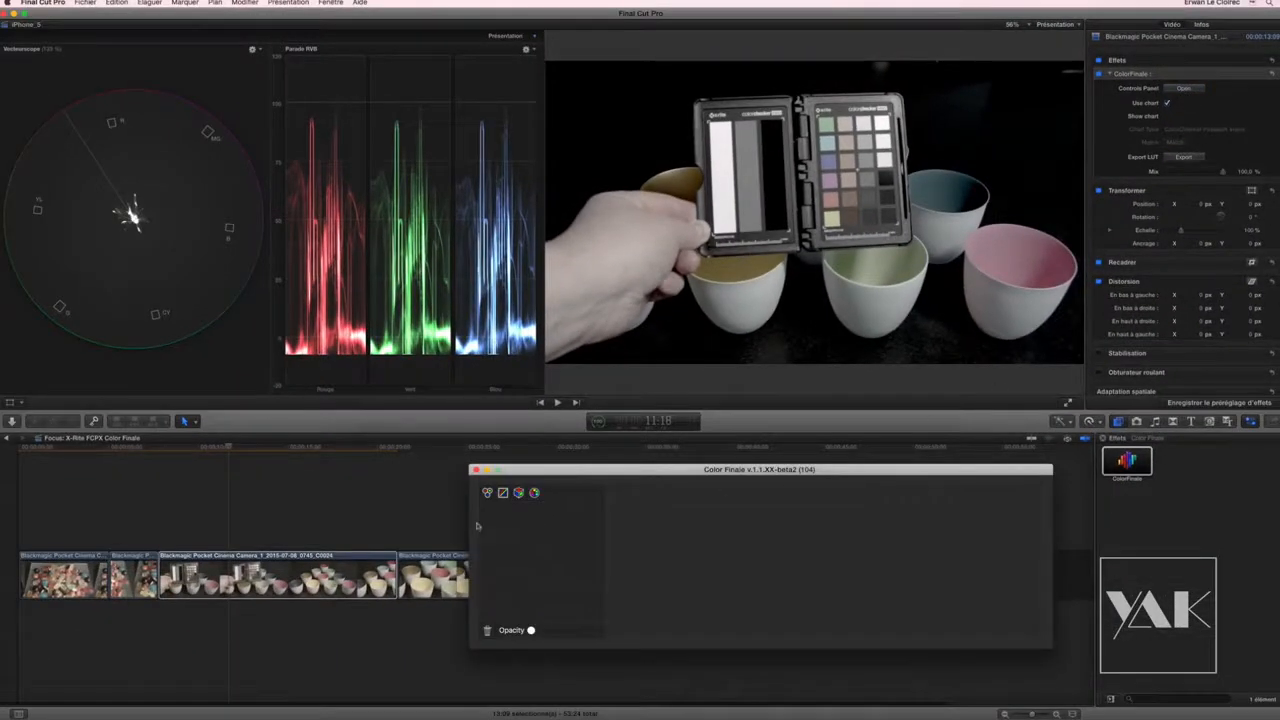
click(519, 493)
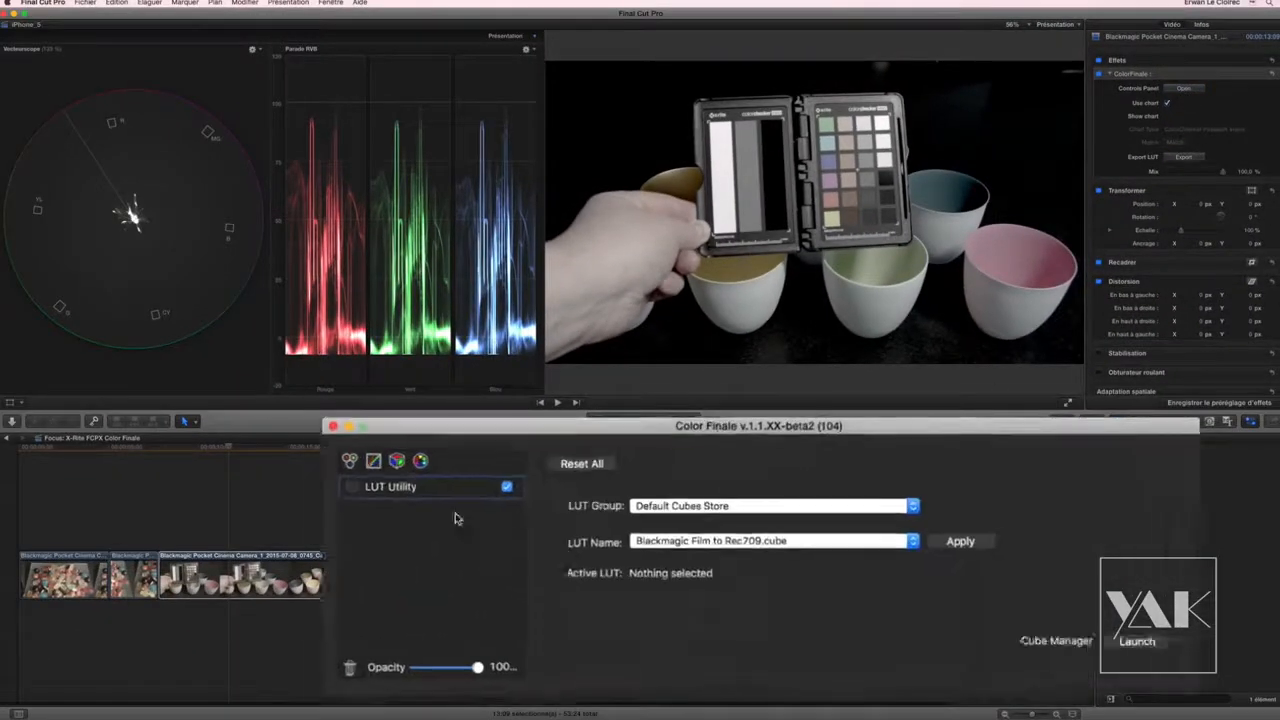
click(978, 547)
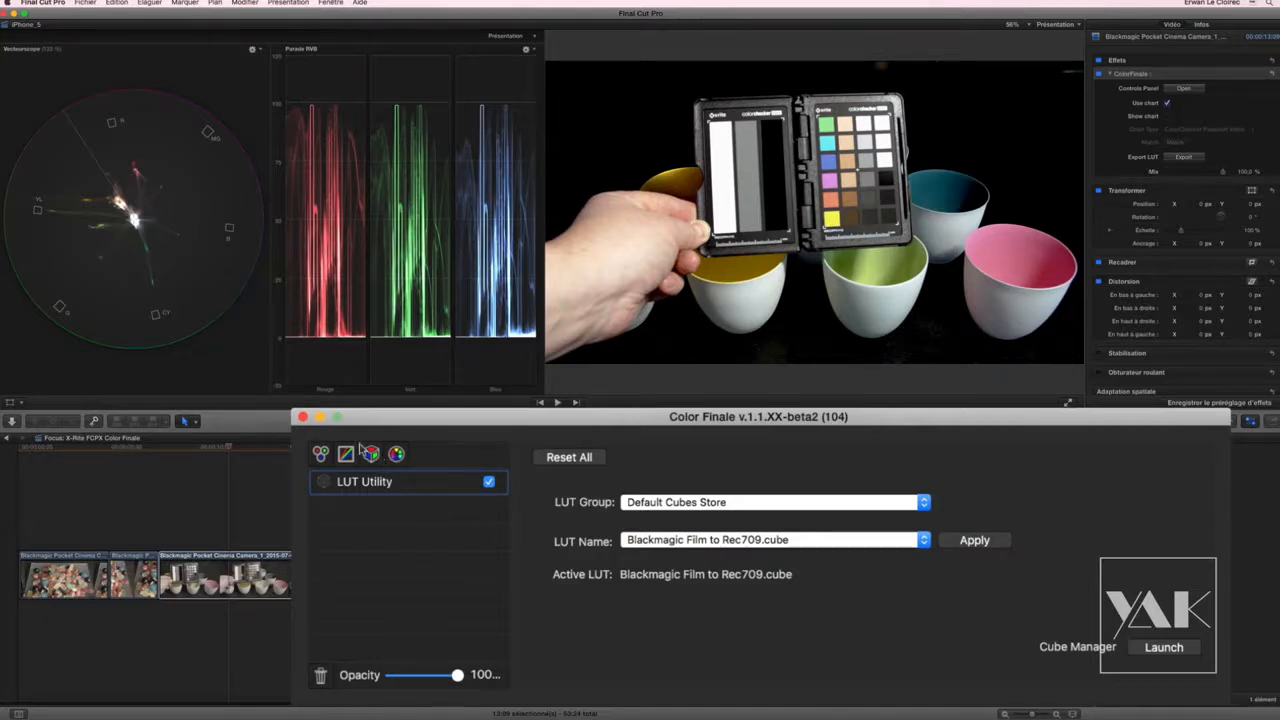
Add a Color Wheels layer, raise its lift to 0.204, and place it below the LUT Utility layer
click(322, 456)
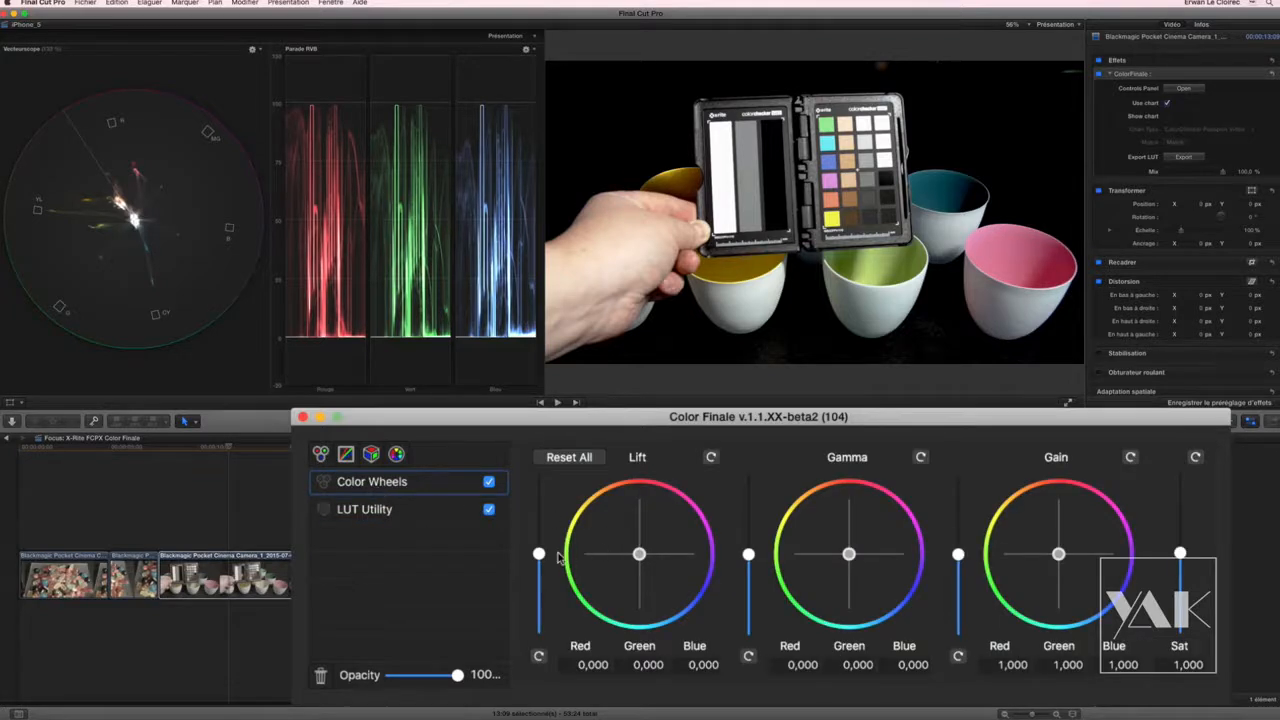
drag(538, 557, 446, 371)
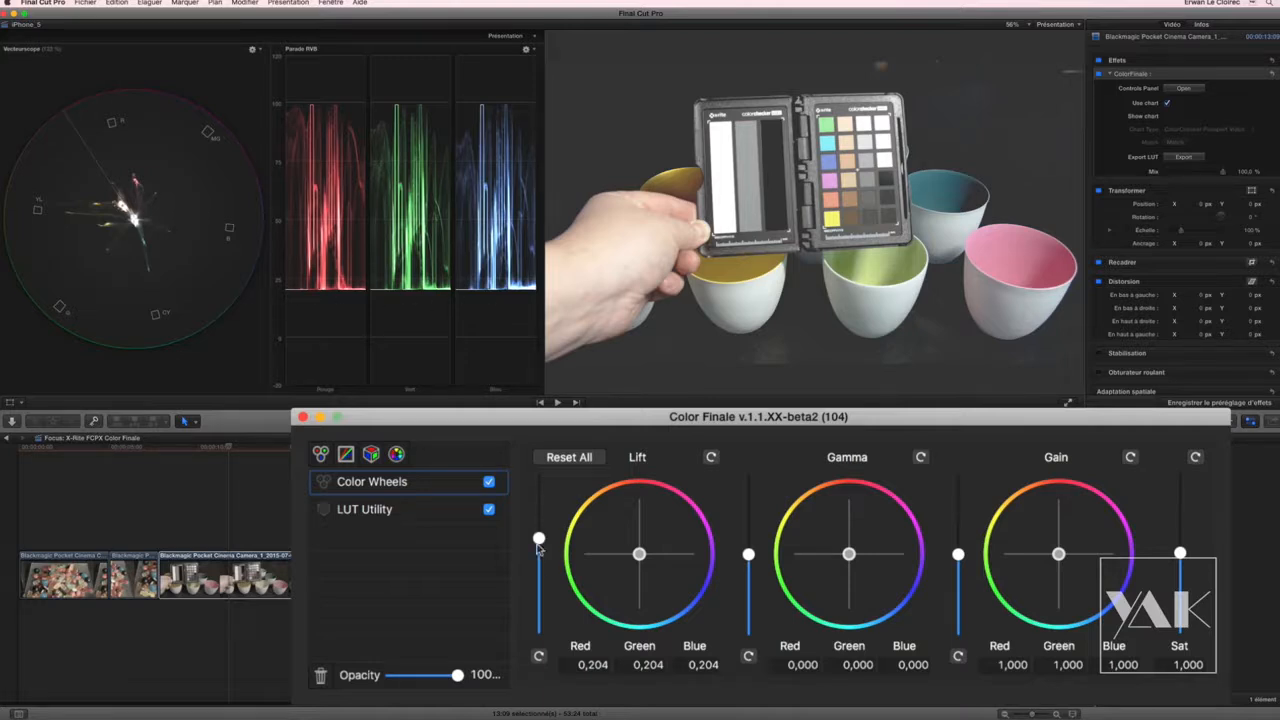
drag(421, 509, 410, 482)
click(418, 511)
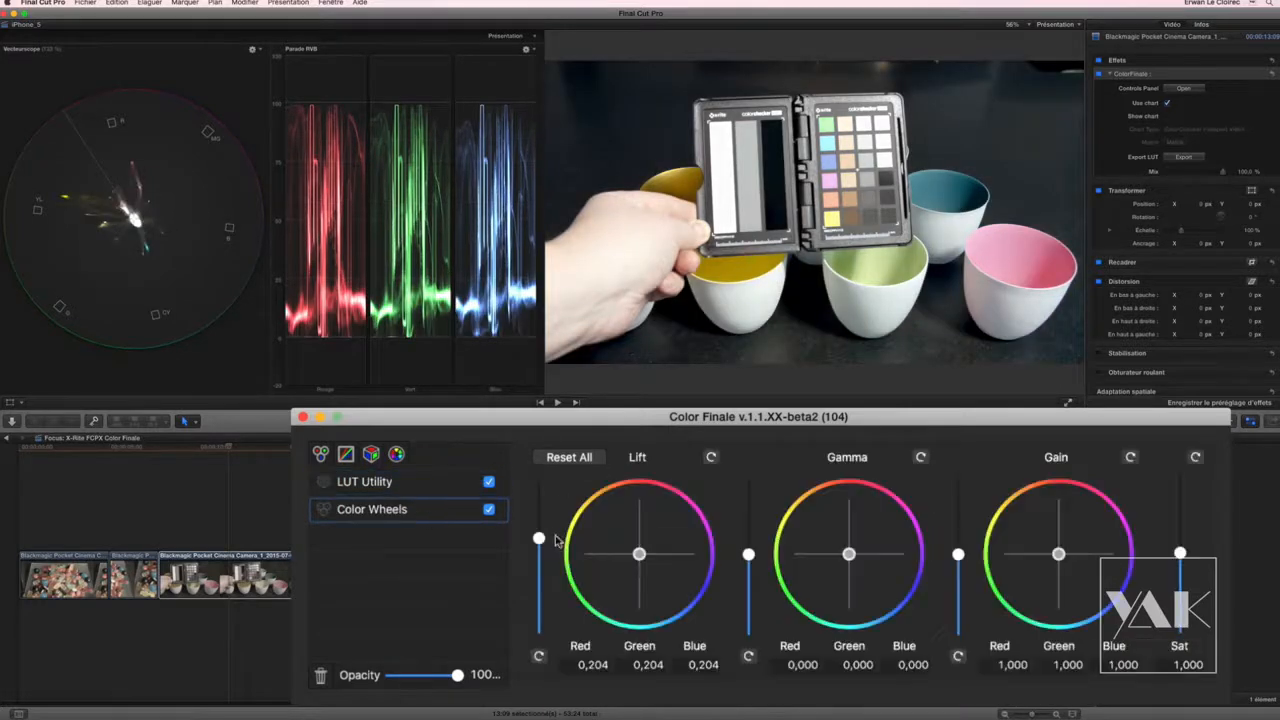
Set the bowls clip's Color Wheels lift to 0.146, gamma to -0.028, gain to 0.891 and saturation to 1.629, and close the controls
mouse_move(539, 541)
mouse_down()
mouse_move(538, 520)
mouse_move(539, 543)
mouse_up()
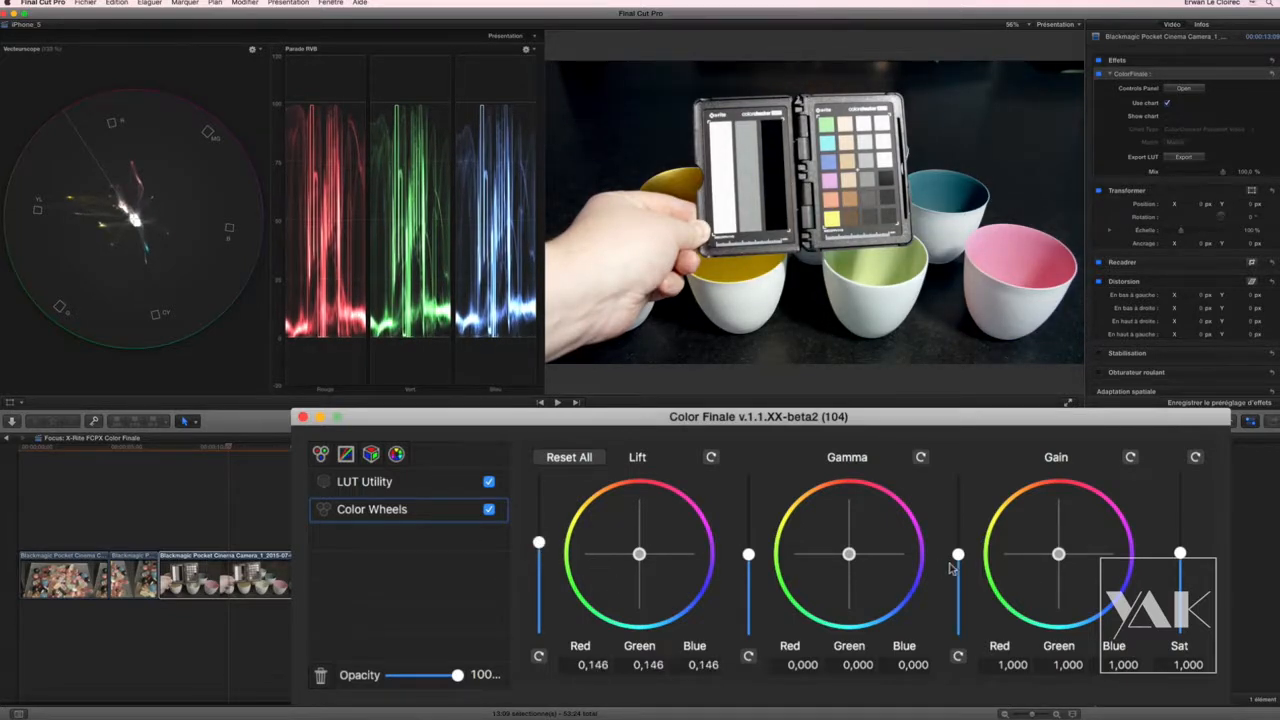
mouse_move(748, 554)
mouse_down()
mouse_move(748, 540)
mouse_move(750, 563)
mouse_up()
mouse_move(962, 564)
mouse_down()
mouse_move(958, 537)
mouse_move(958, 567)
mouse_up()
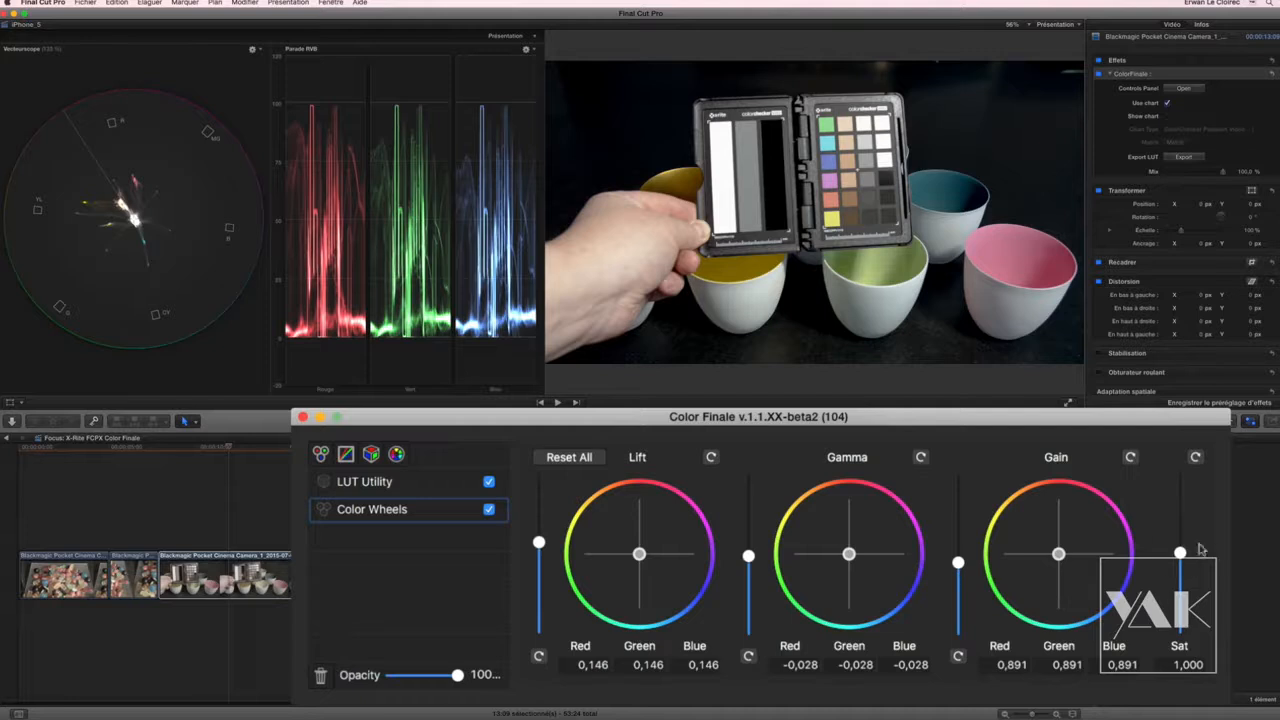
drag(1181, 556, 1189, 502)
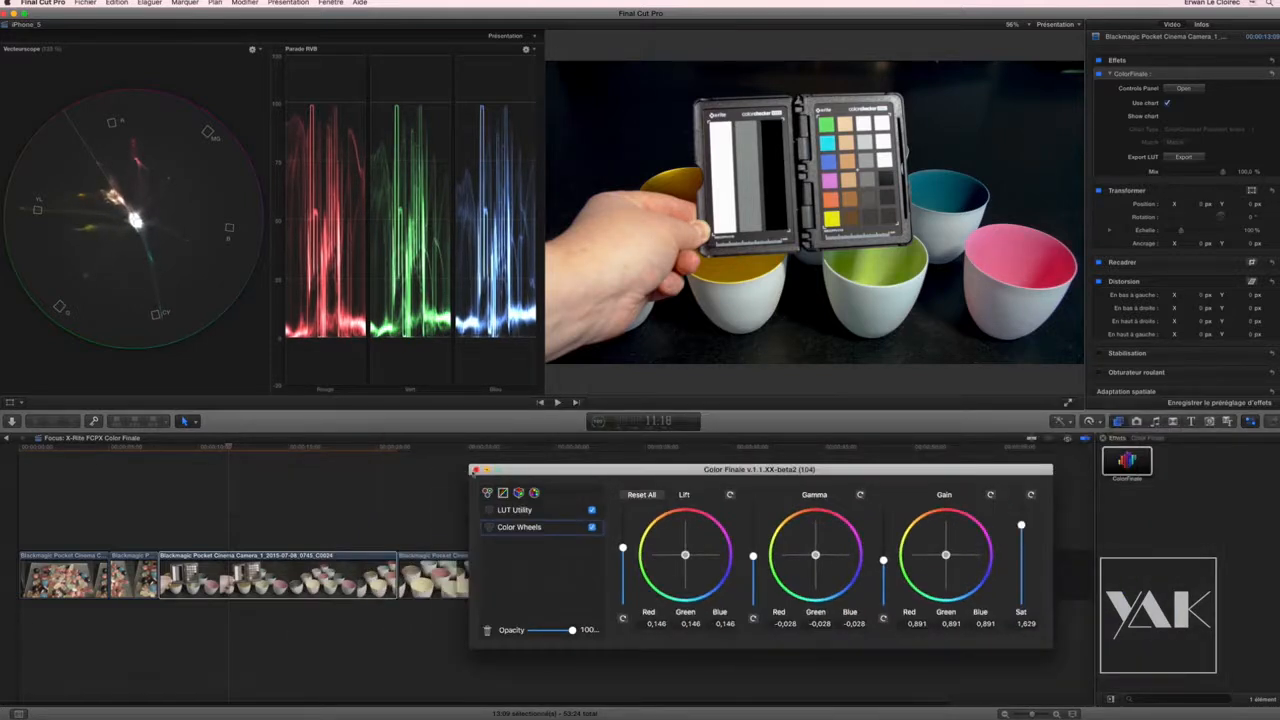
click(476, 469)
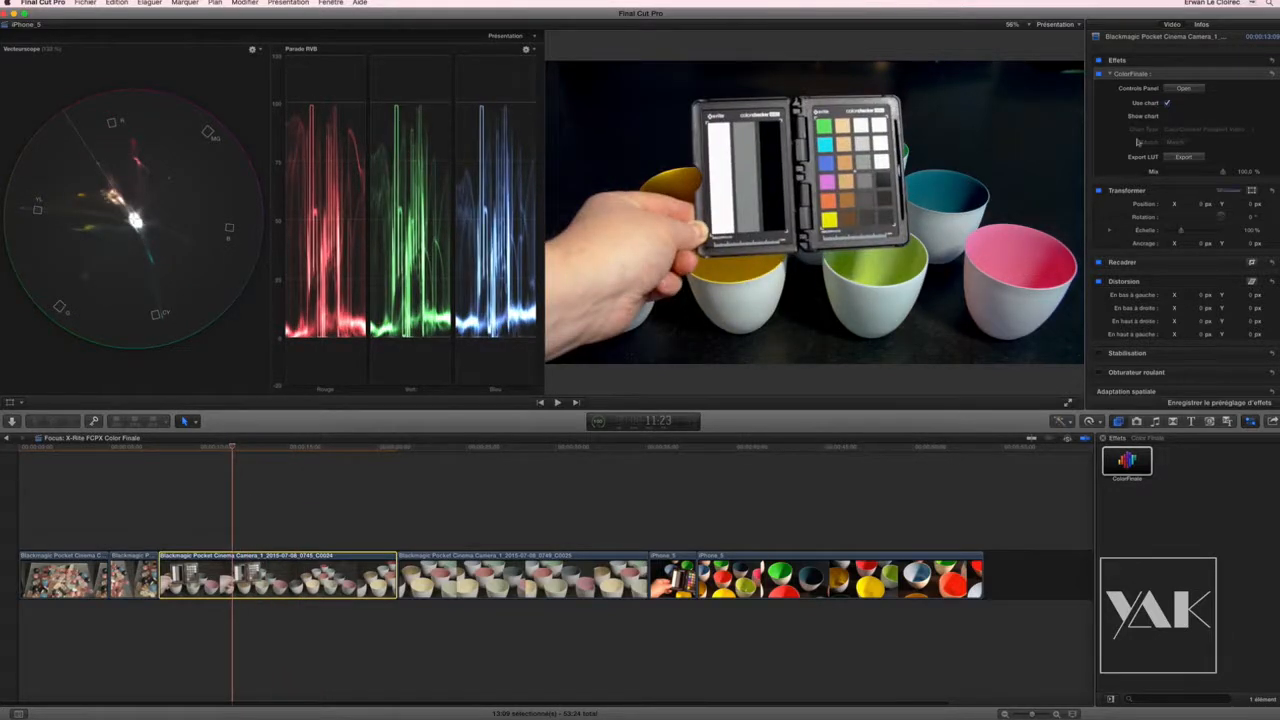
Reopen the bowls clip's Color Finale controls, reduce the Color Wheels saturation to 1.347, and close them
click(1185, 89)
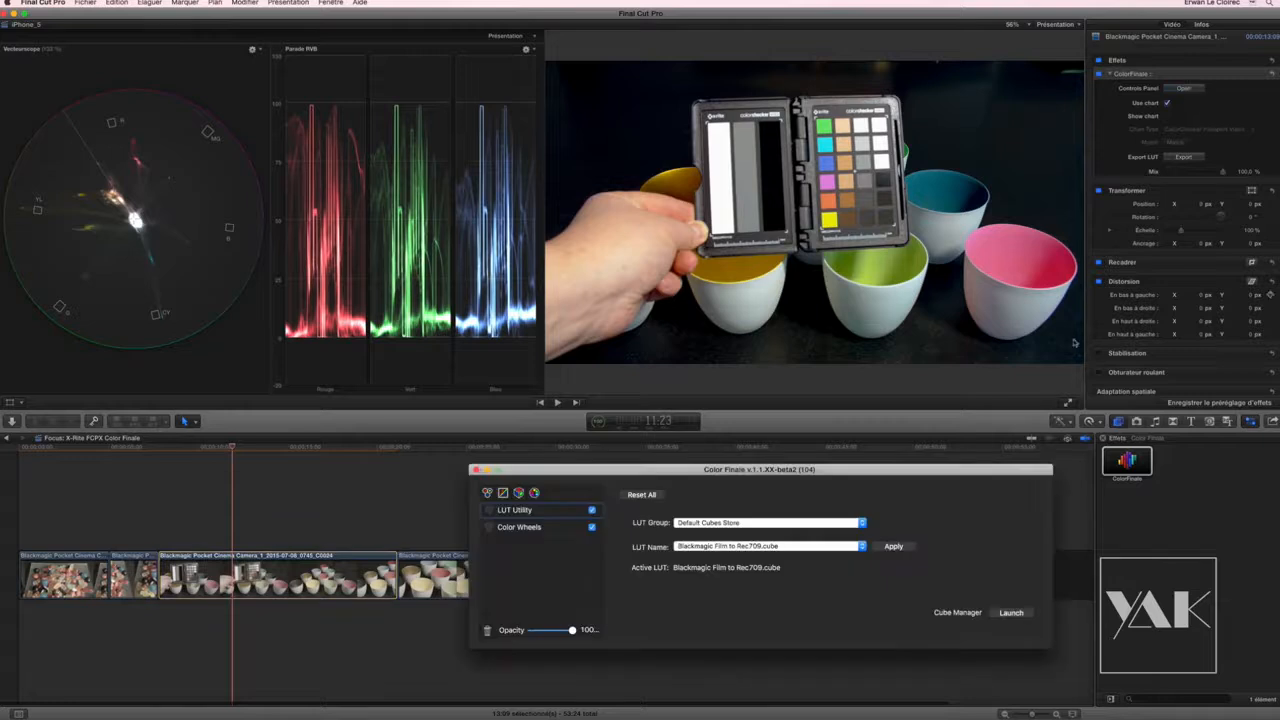
click(517, 529)
drag(1022, 530, 1023, 540)
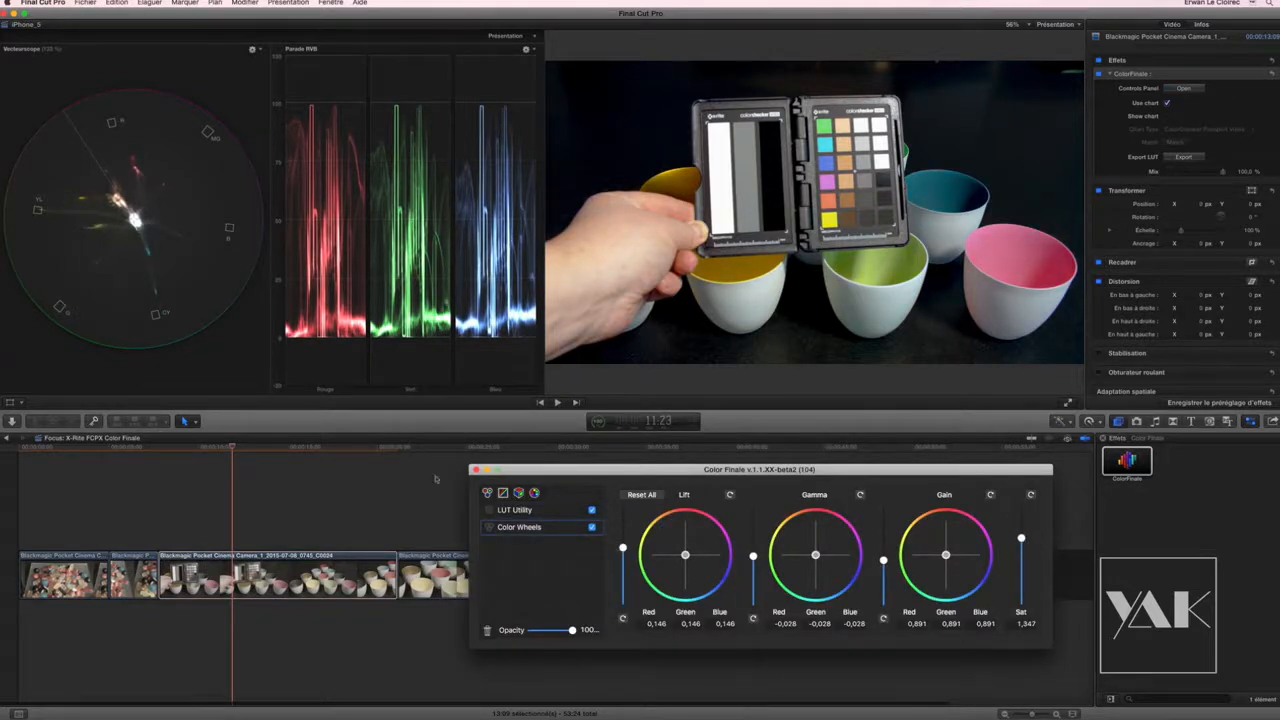
click(475, 469)
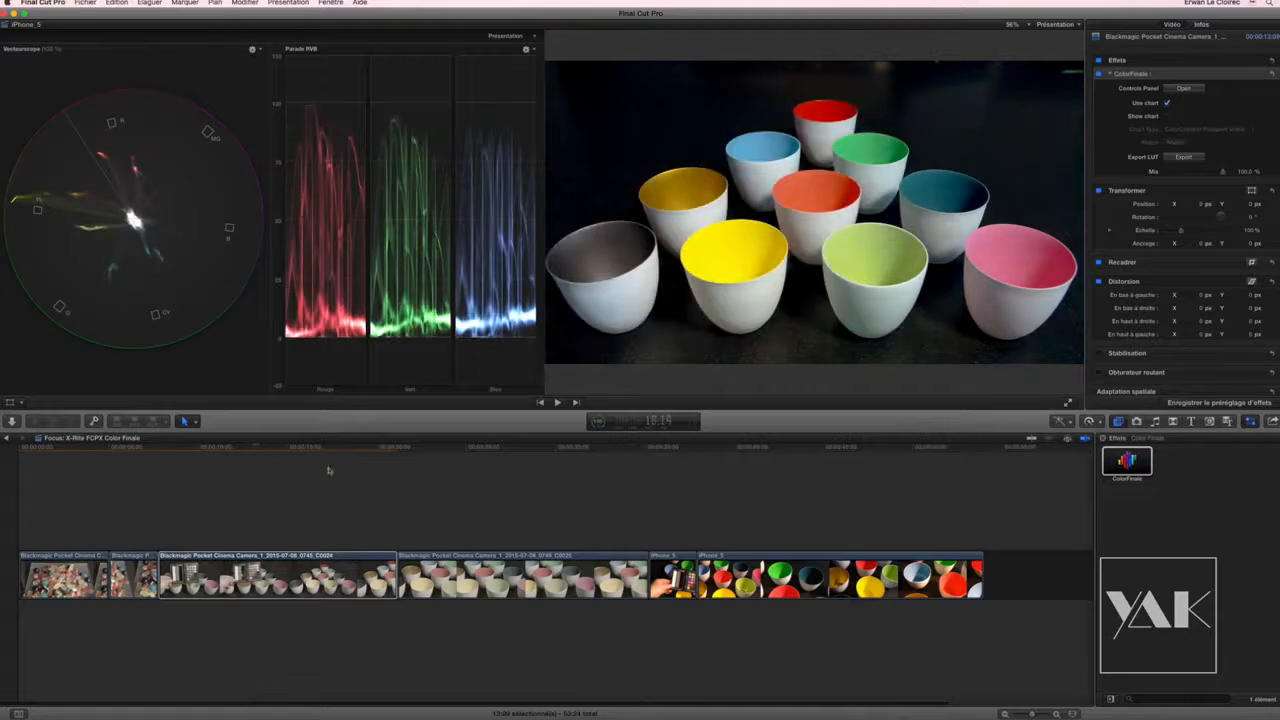
Copy the graded first bowls clip, C0024, in the timeline
click(308, 570)
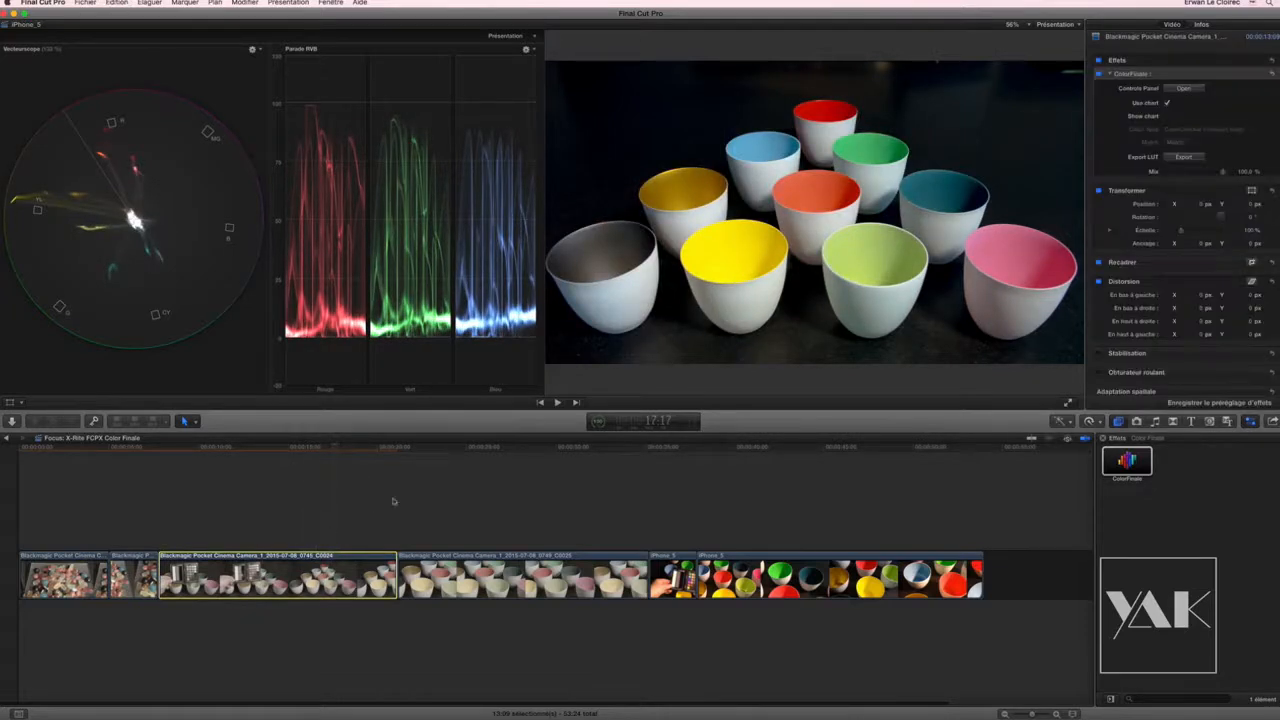
click(119, 3)
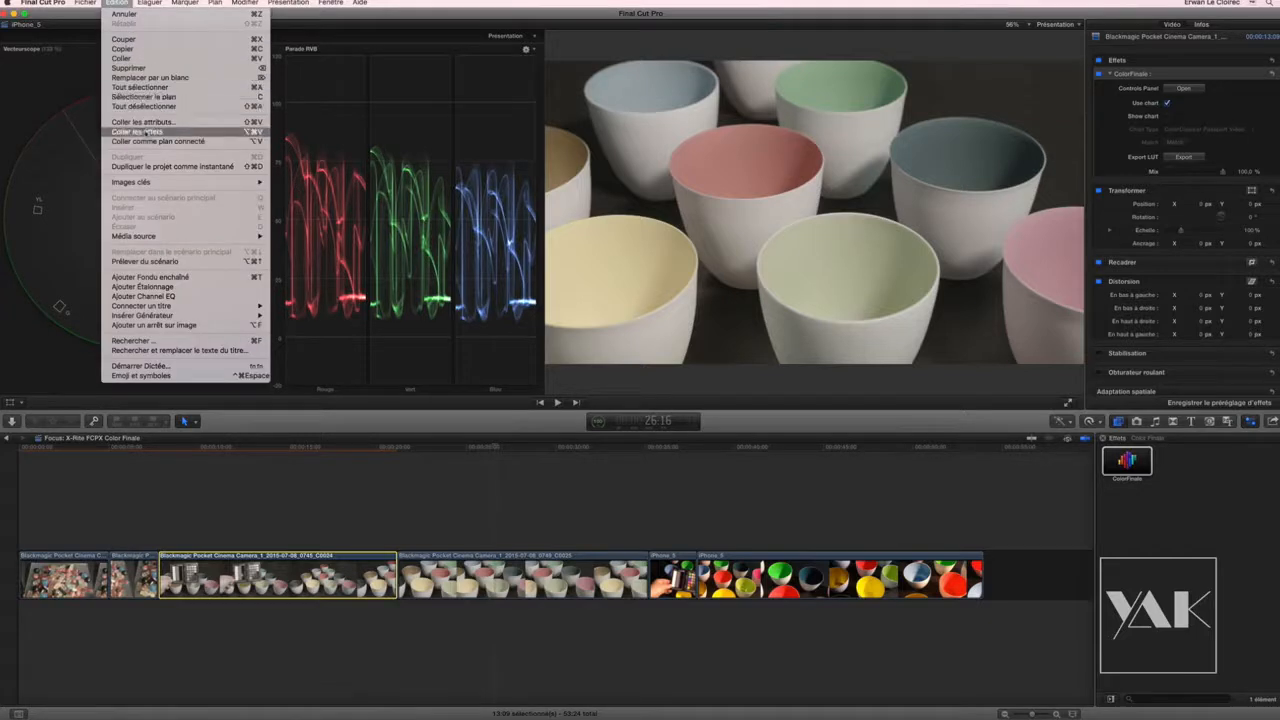
click(147, 131)
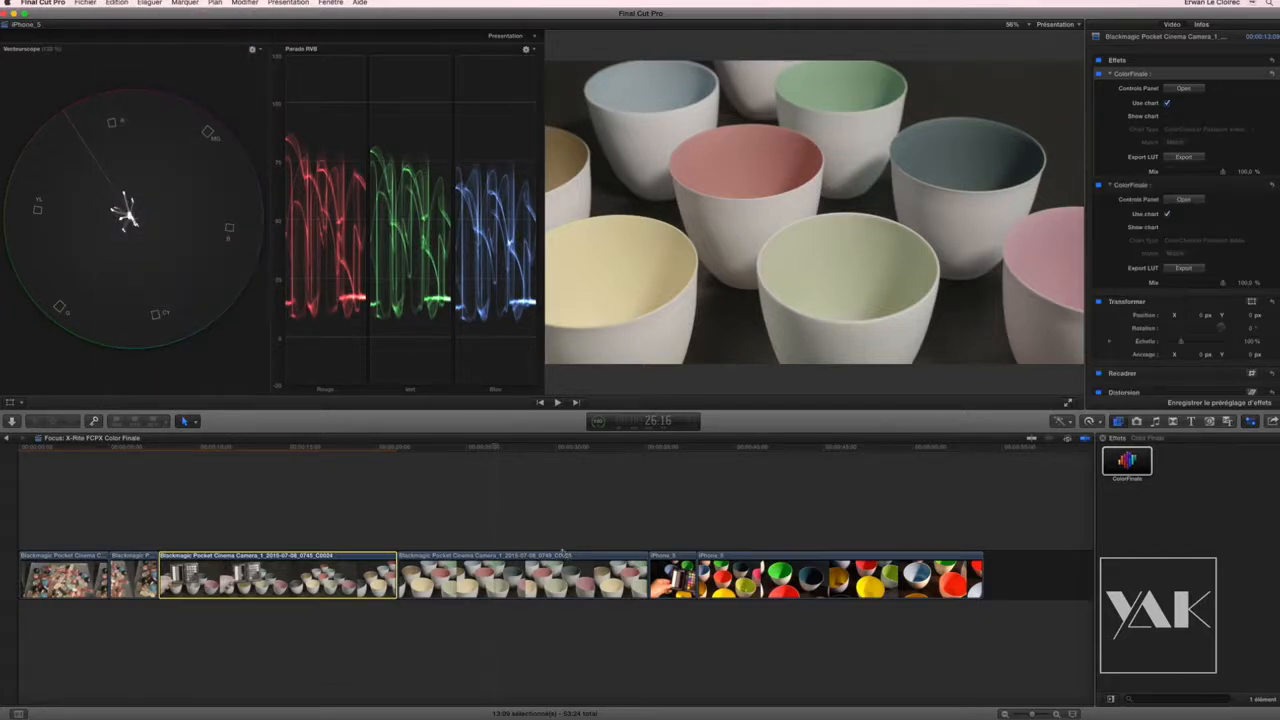
key(super+z)
Paste the copied effects onto the second Blackmagic bowls clip, C0025
drag(488, 524, 506, 554)
drag(465, 445, 434, 380)
drag(488, 452, 452, 443)
click(117, 3)
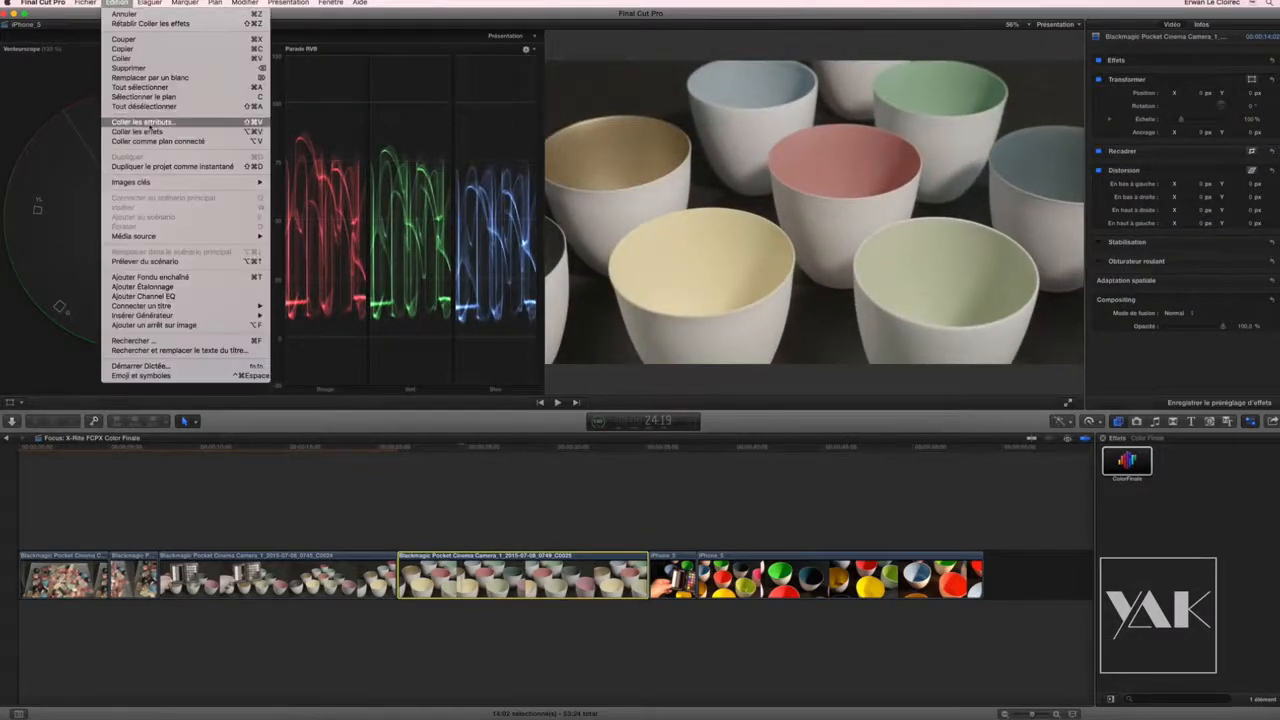
click(140, 133)
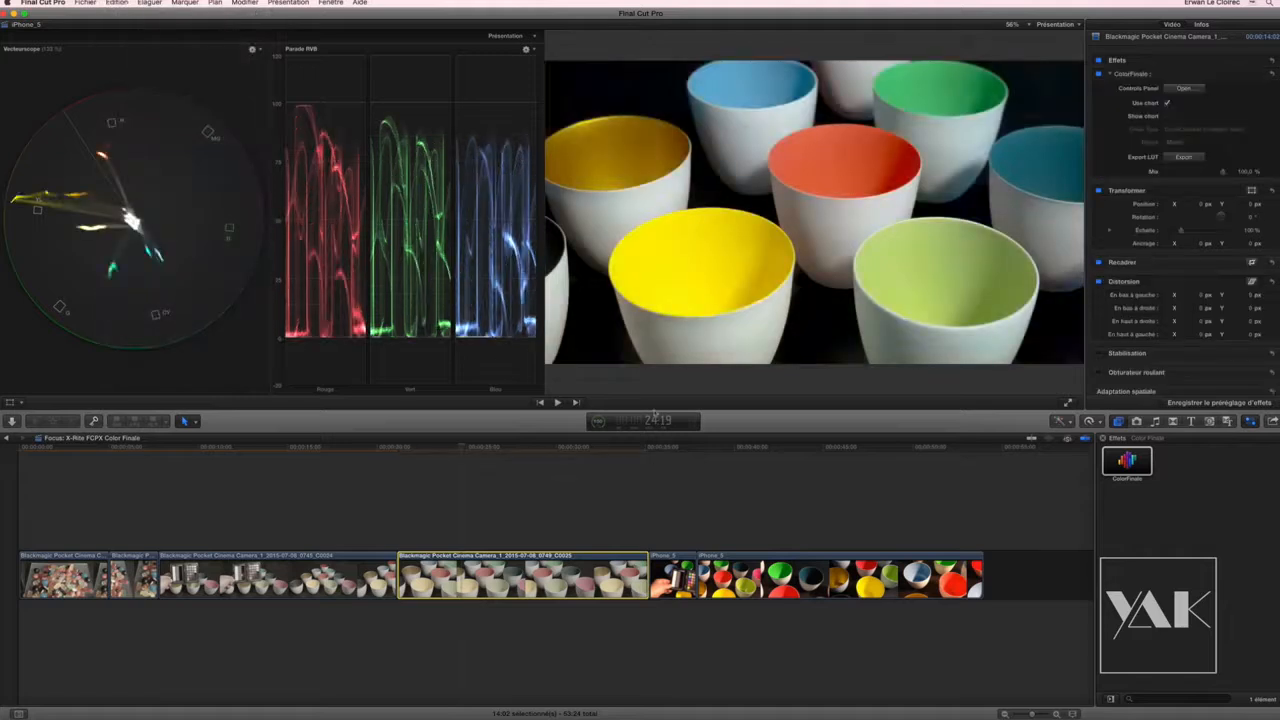
Review the graded second bowls clip by scrubbing and playing through it
drag(458, 450, 409, 455)
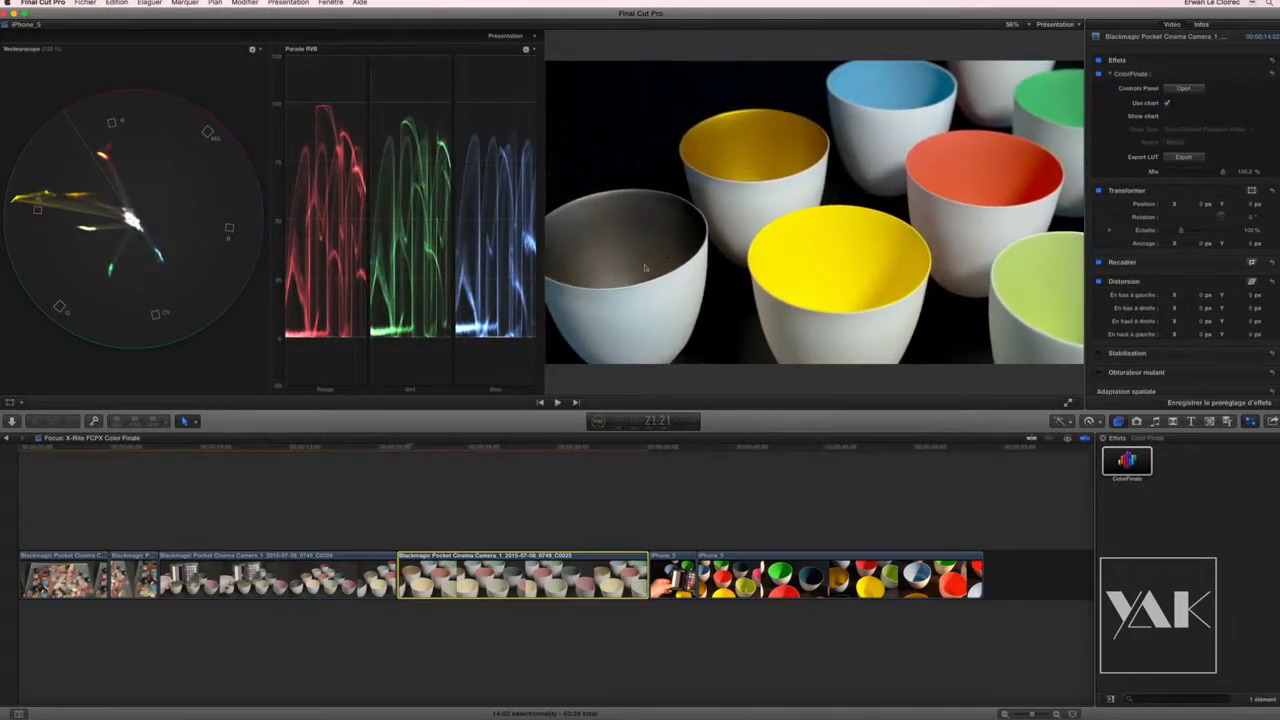
drag(434, 450, 502, 471)
key(space)
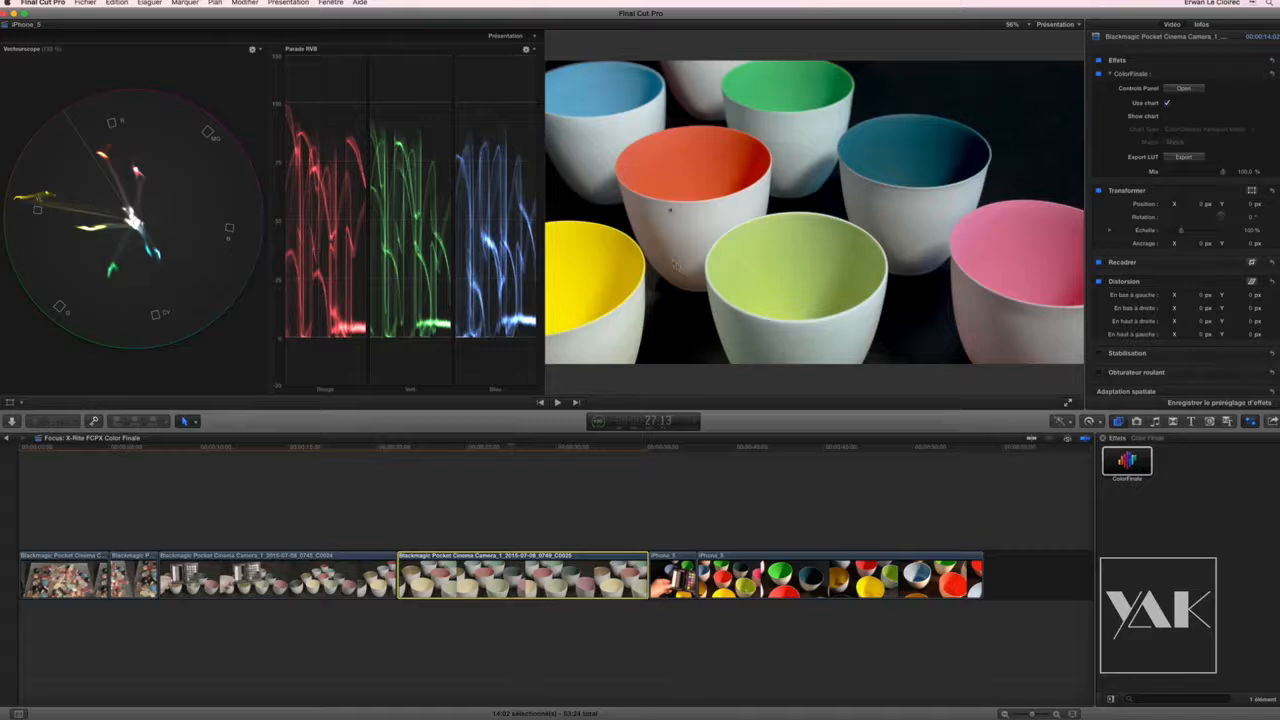
Apply the ColorFinale effect to the first iPhone clip at the color chart shot and select that clip
drag(478, 451, 672, 459)
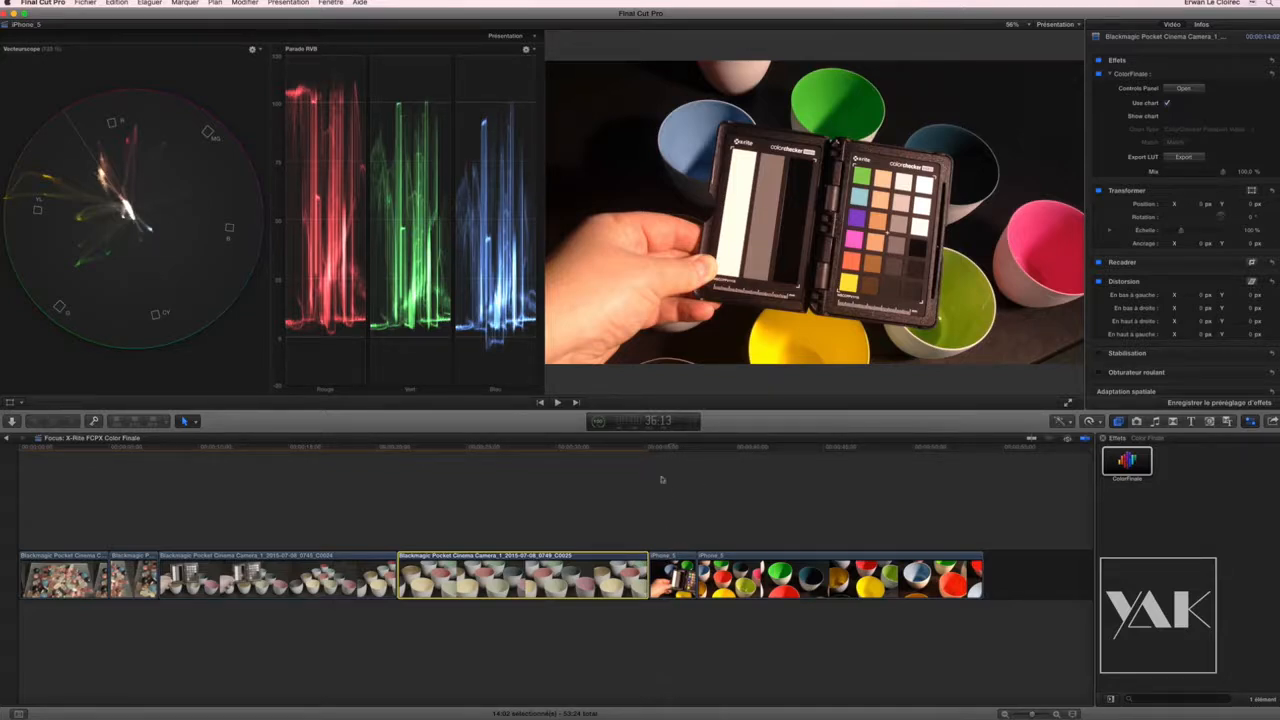
drag(670, 450, 665, 444)
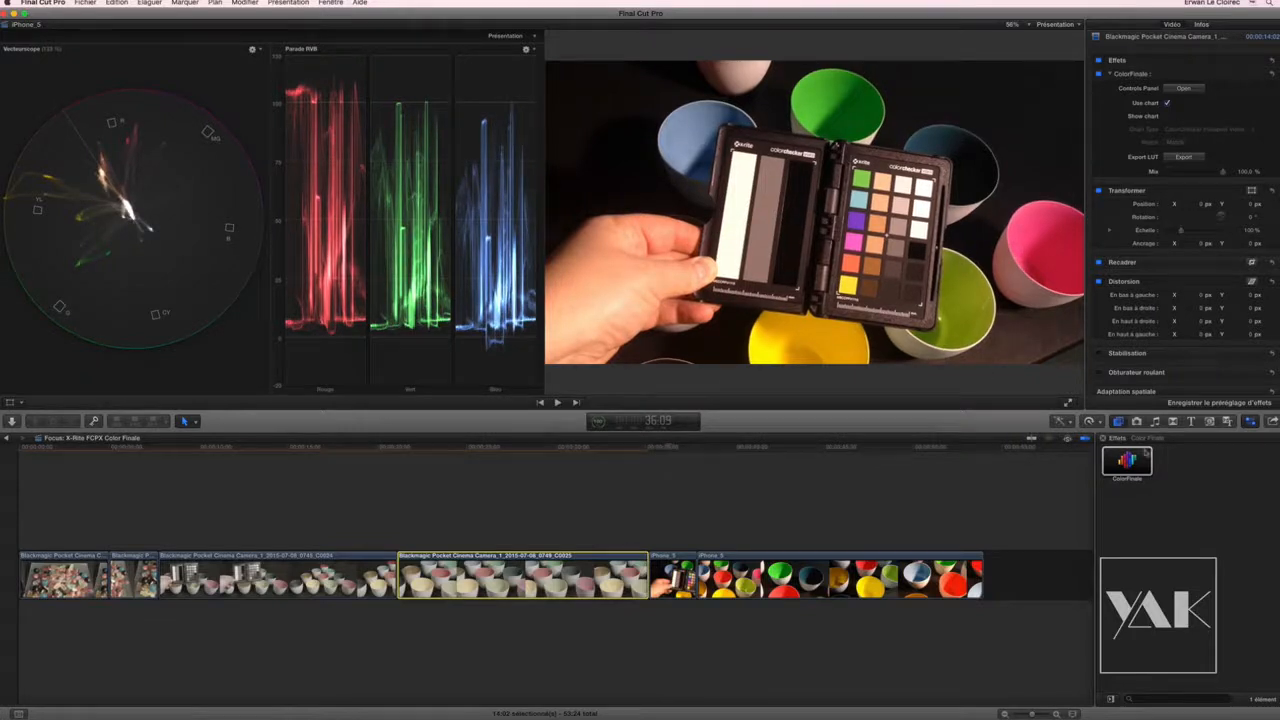
drag(1140, 456, 670, 575)
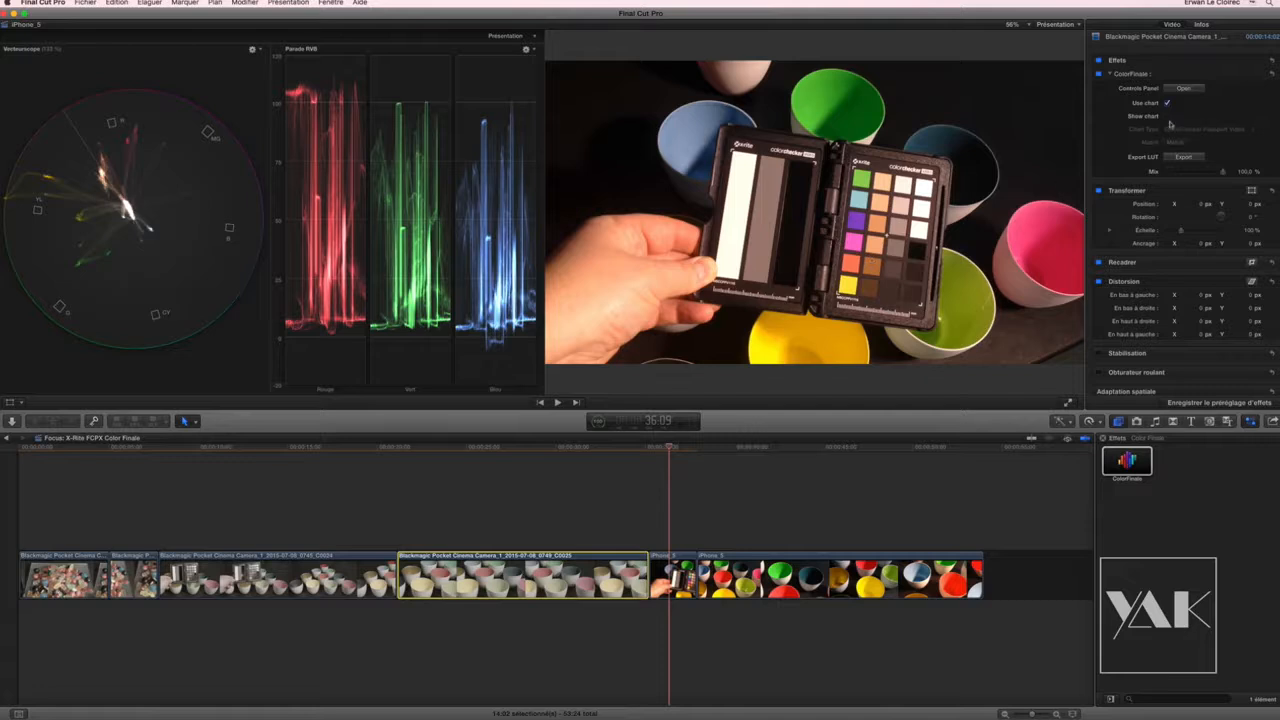
click(684, 562)
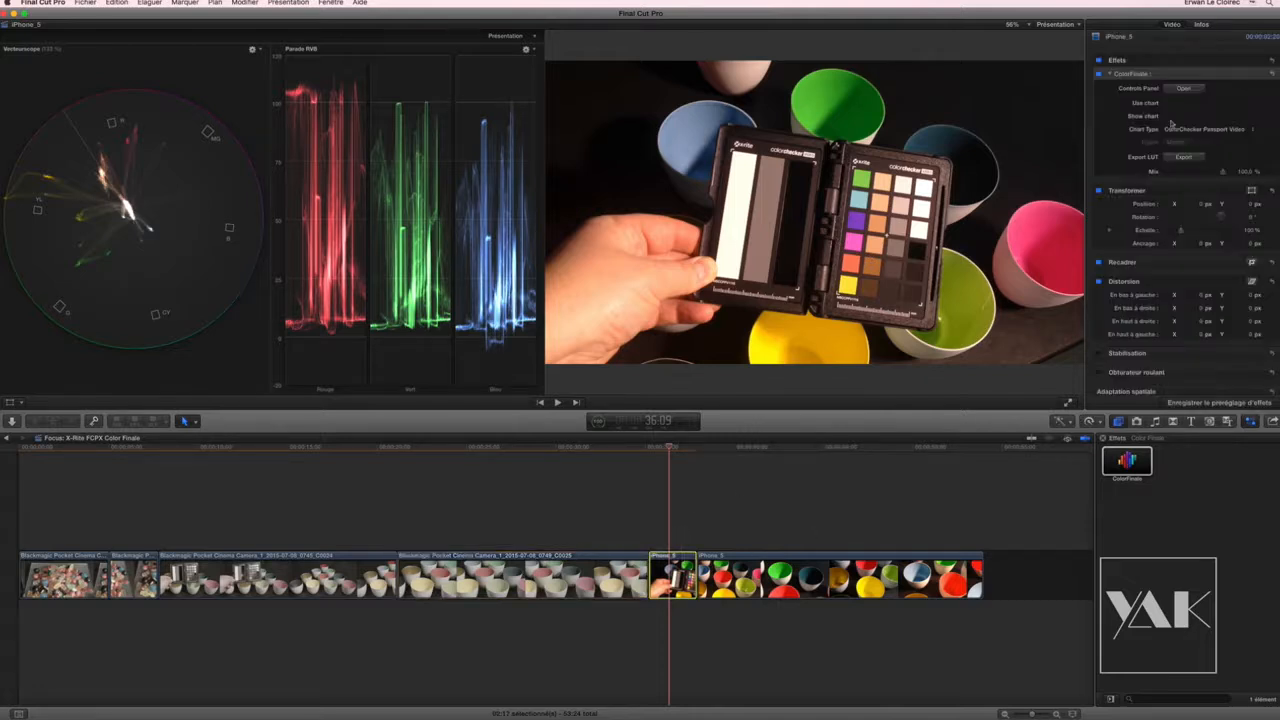
Show the ColorChecker Passport Video overlay on the iPhone clip, align its corners with the held chart's color patches, and run the match
click(1167, 117)
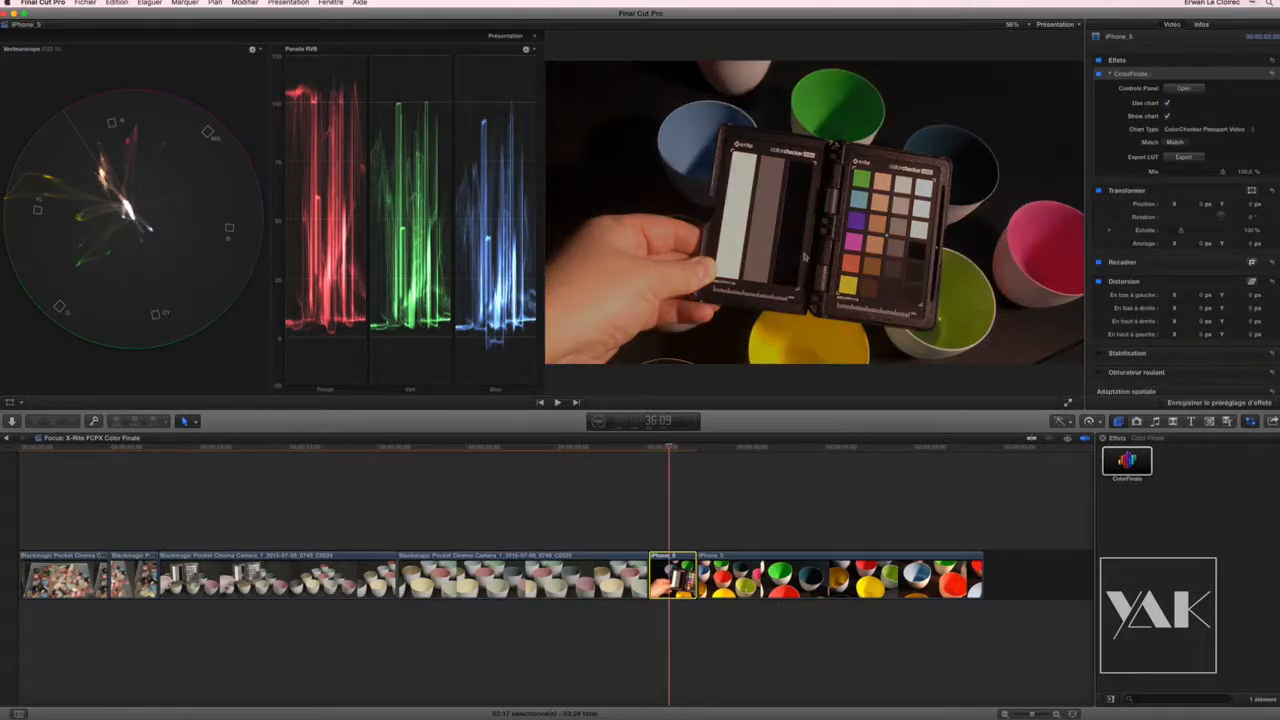
click(838, 294)
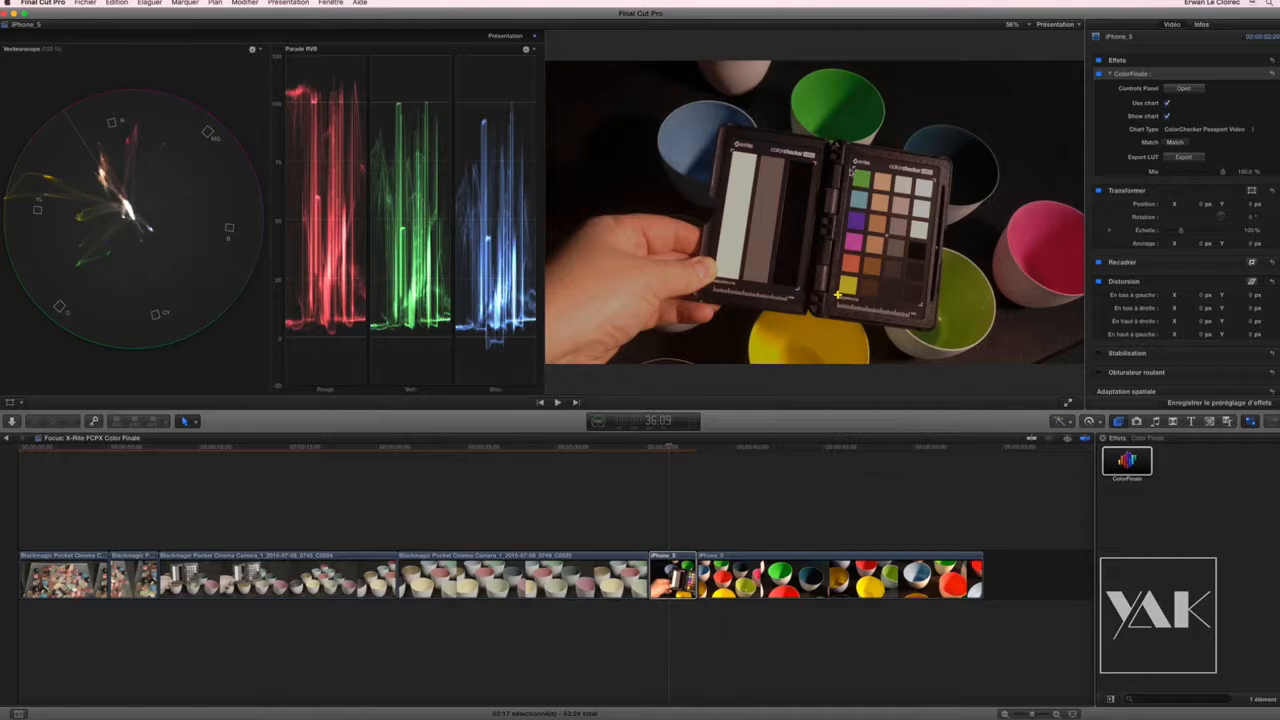
click(935, 180)
click(923, 307)
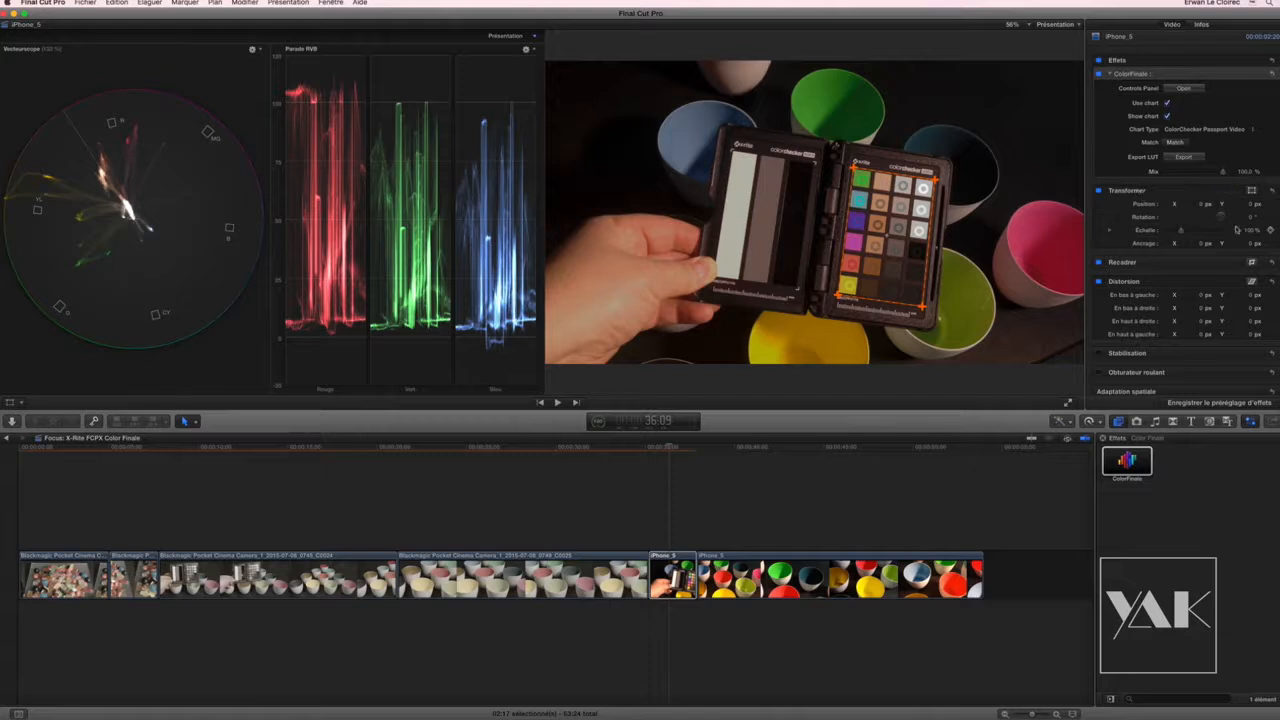
click(1175, 143)
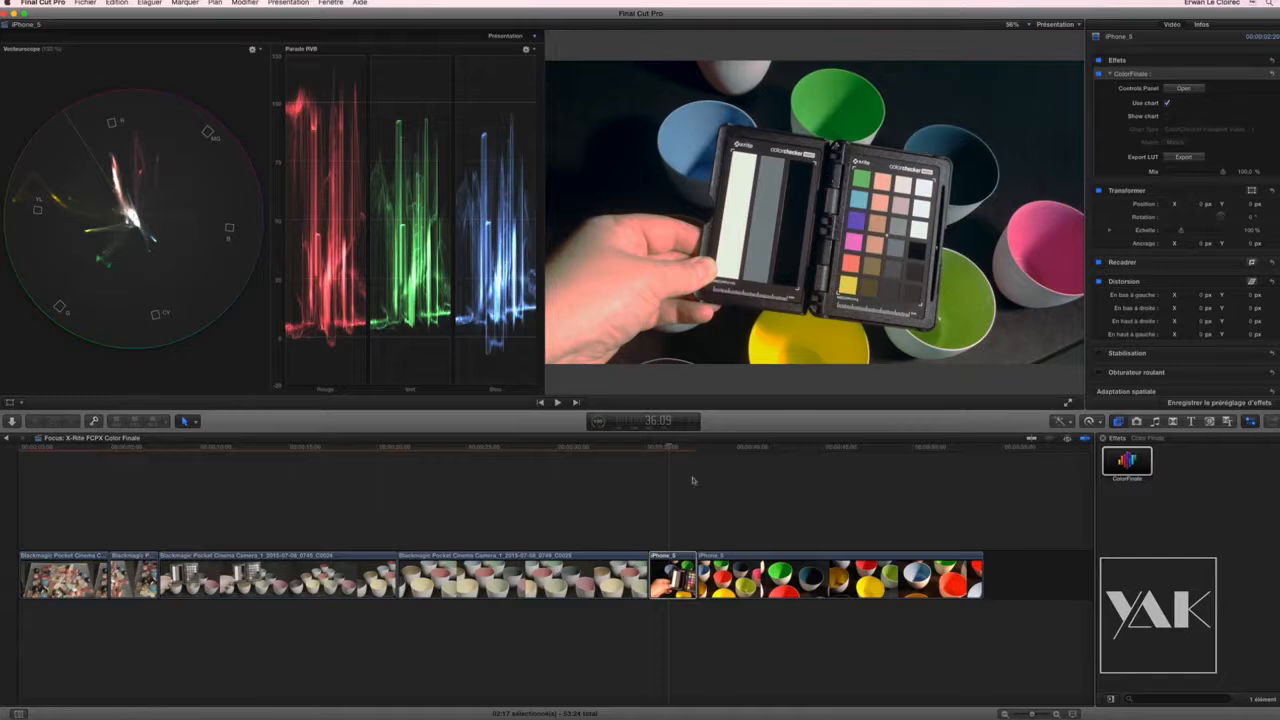
Add a Color Wheels layer to the iPhone chart clip with lift 0.026, gamma -0.195 and gain 0.984
mouse_move(671, 449)
mouse_down()
mouse_move(654, 452)
mouse_move(667, 453)
mouse_up()
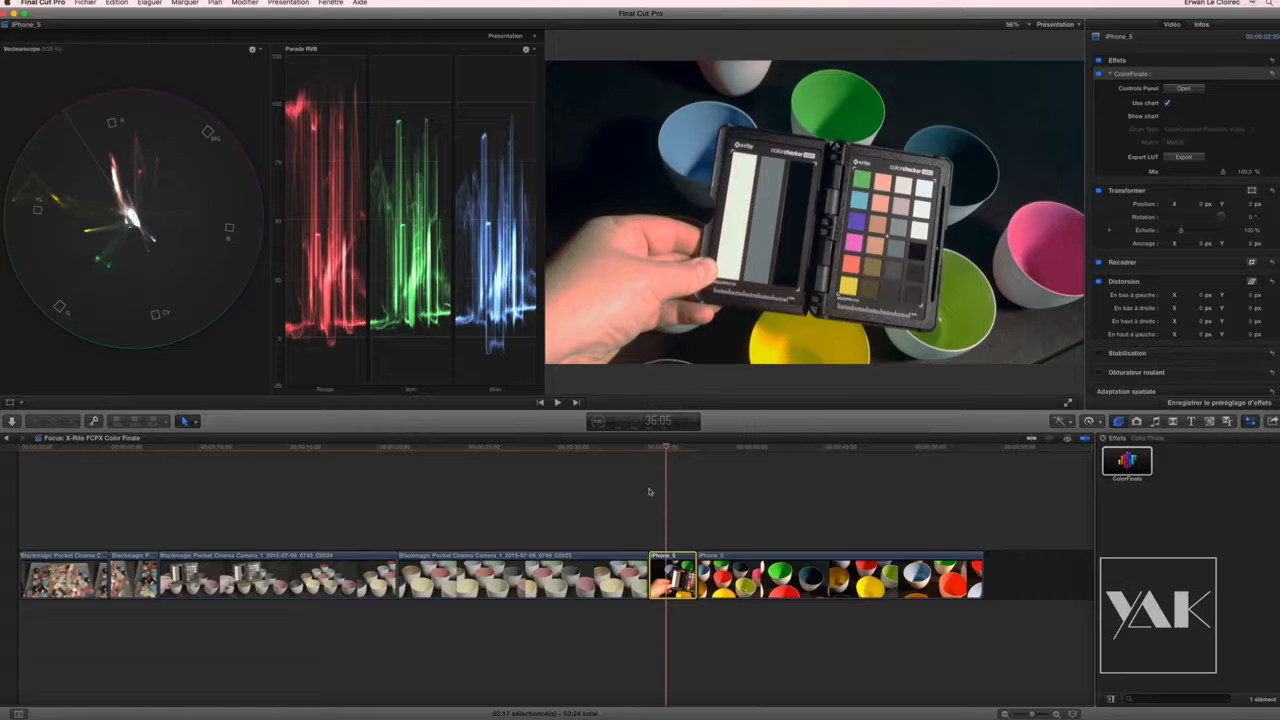
click(1186, 89)
click(487, 493)
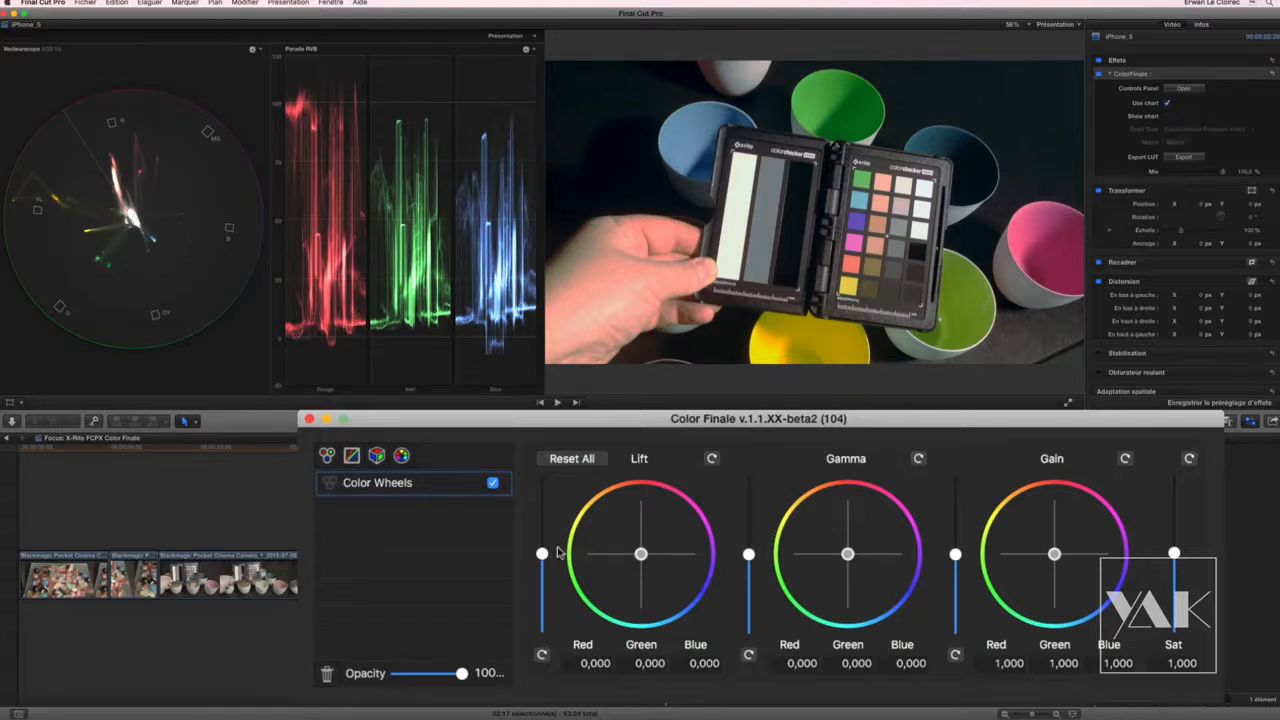
drag(541, 554, 541, 550)
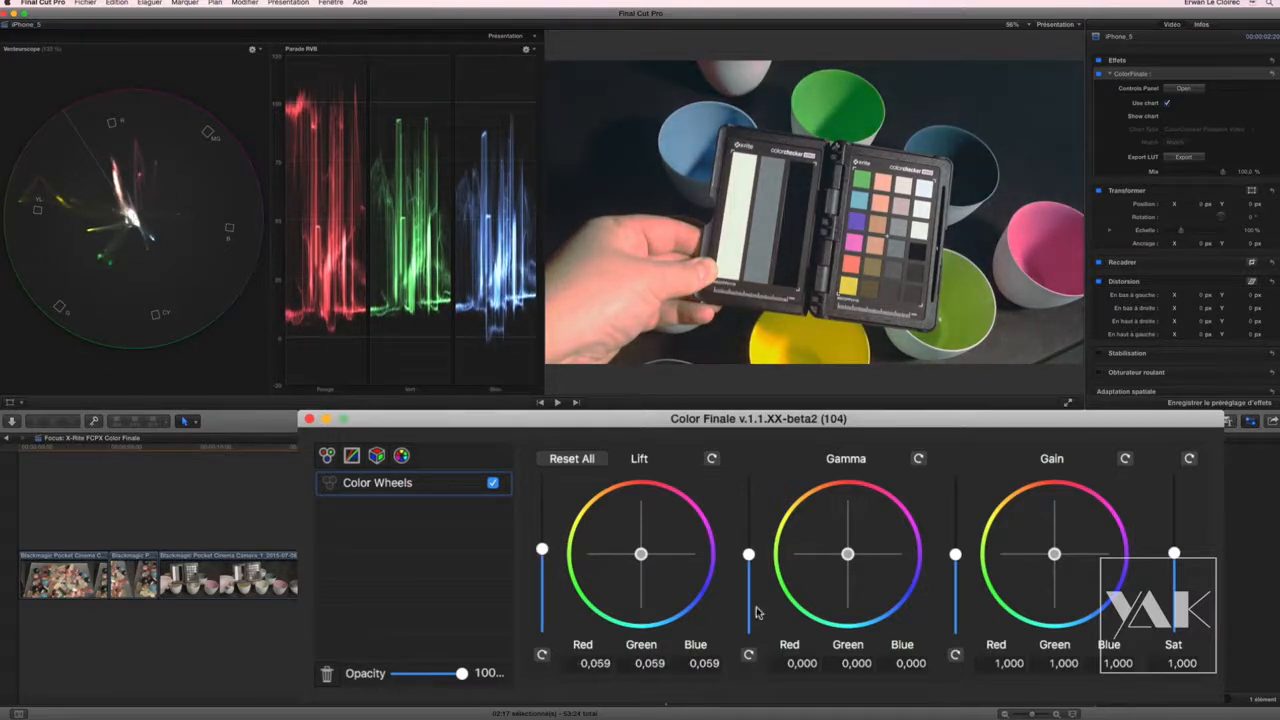
drag(749, 556, 752, 571)
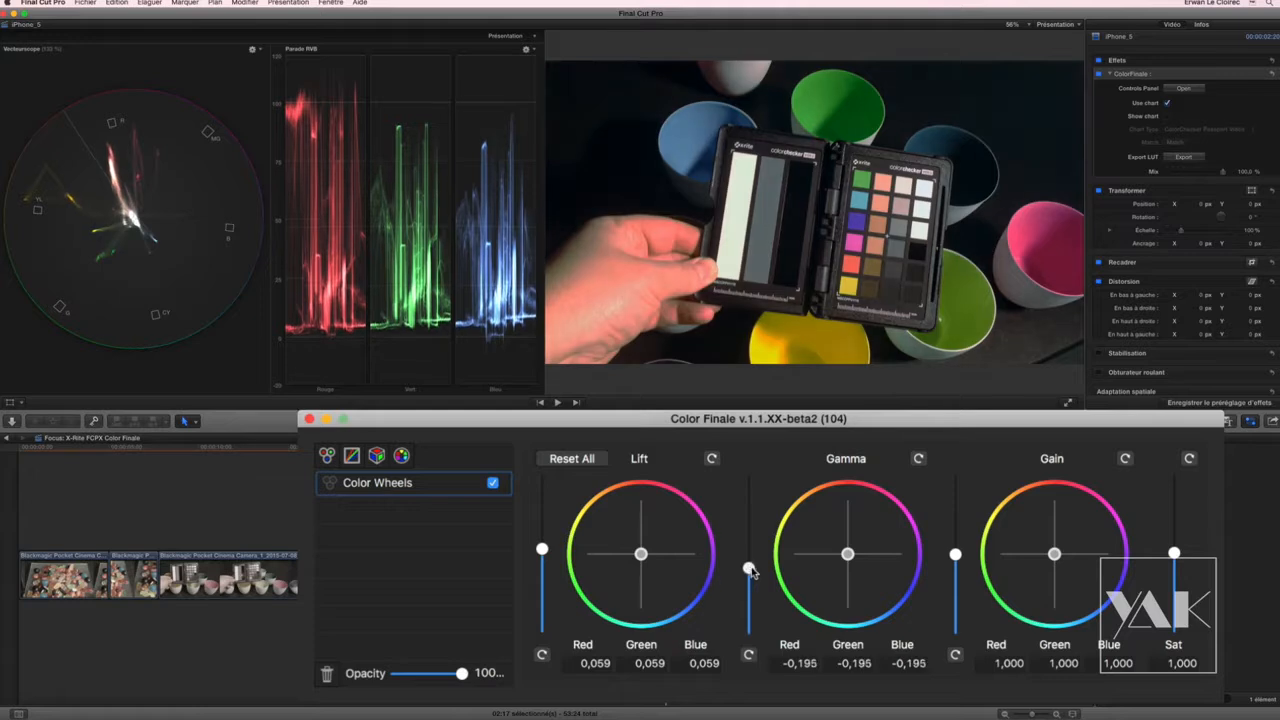
drag(543, 549, 543, 552)
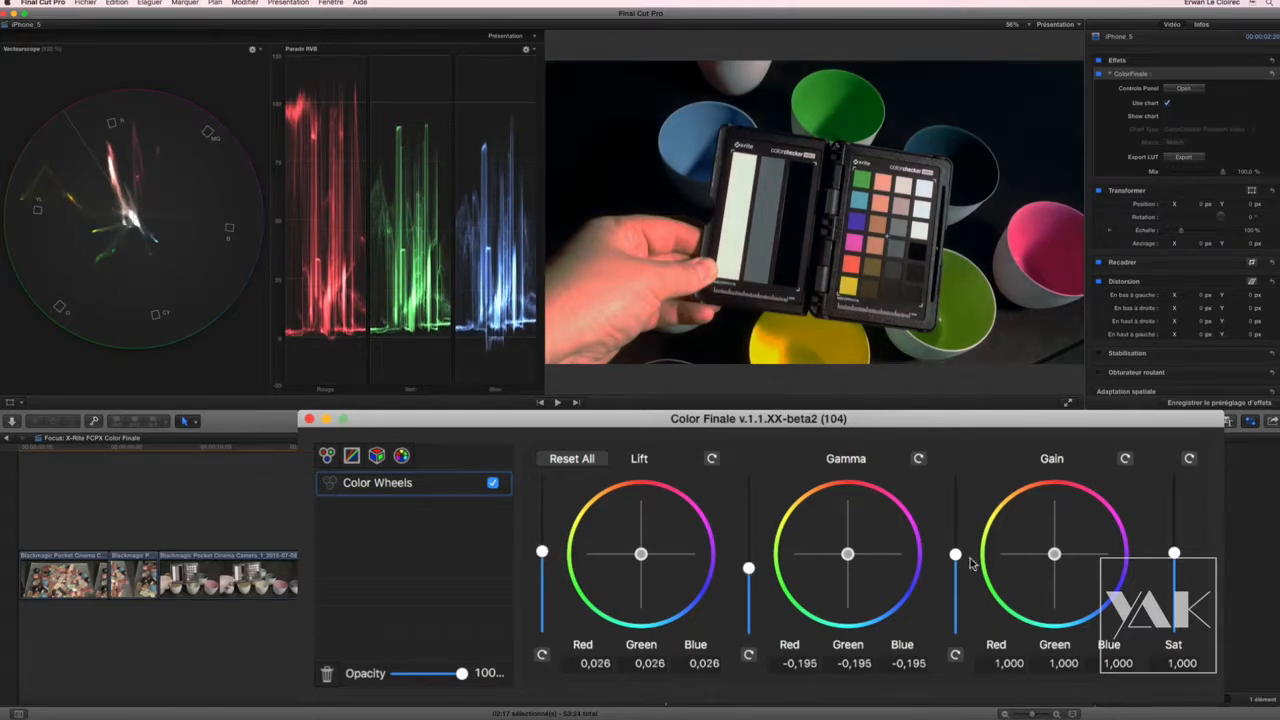
mouse_move(958, 558)
mouse_down()
mouse_move(956, 541)
mouse_move(956, 554)
mouse_up()
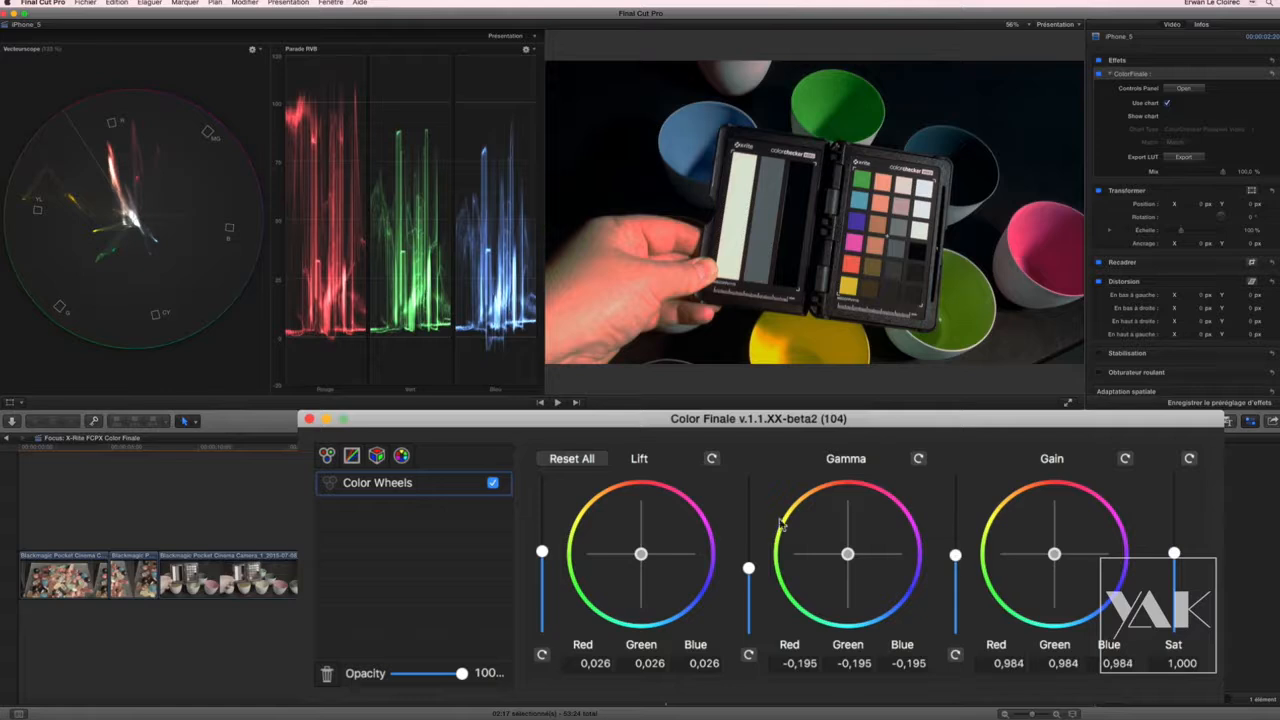
Add a Curves layer and a 6 Vectors layer to the iPhone chart clip's grade
click(352, 456)
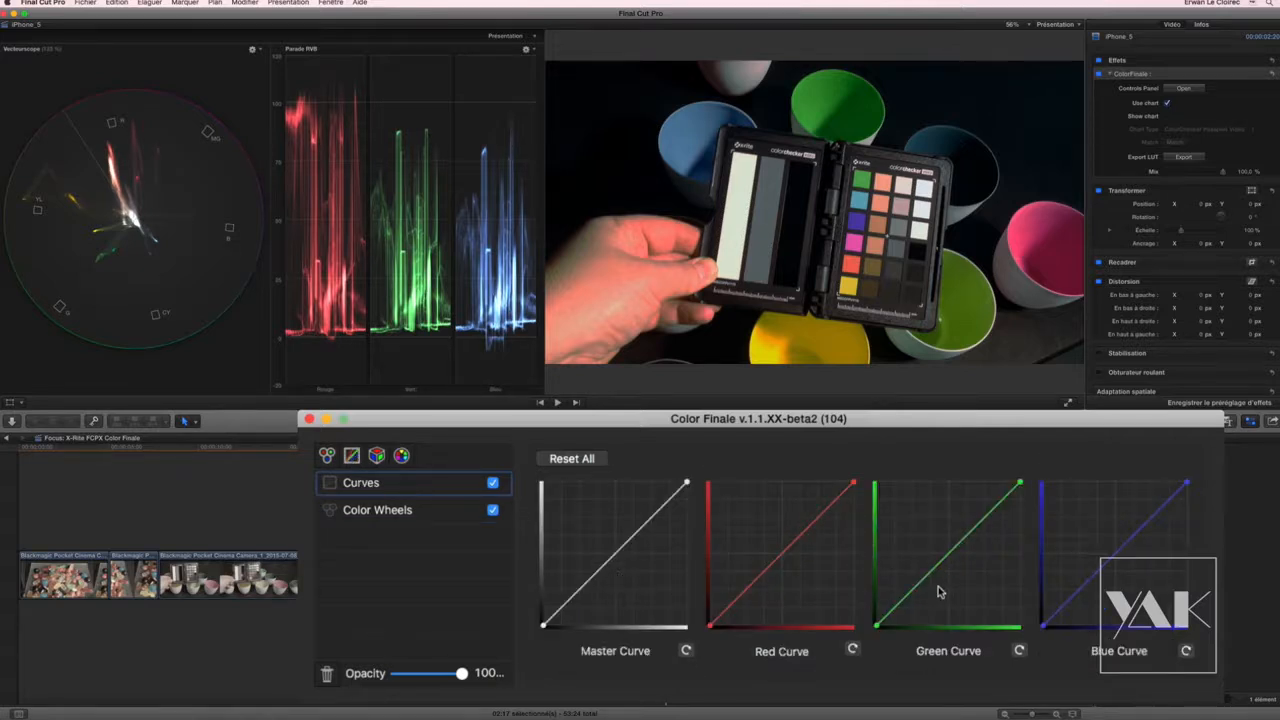
click(401, 456)
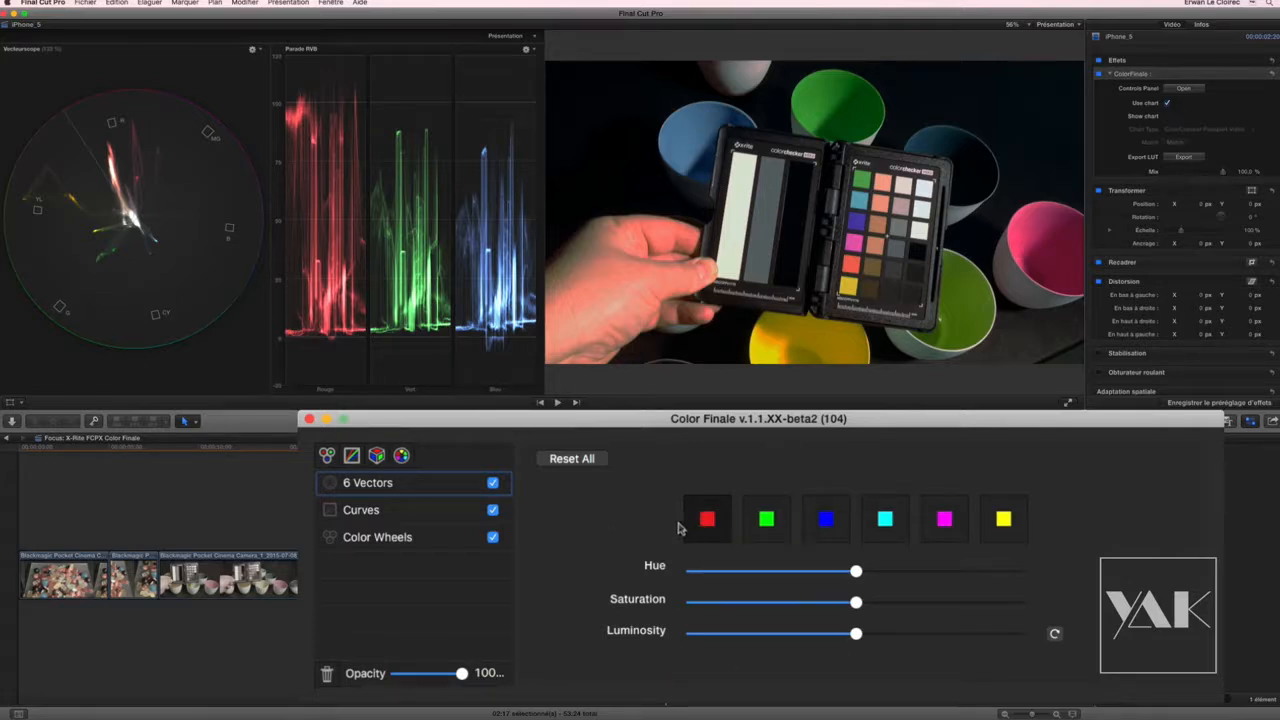
In the 6 Vectors layer, lower the yellow hue slightly and raise the red and blue hues slightly
click(1004, 522)
mouse_move(856, 573)
mouse_down()
mouse_move(846, 570)
mouse_move(876, 571)
mouse_move(833, 589)
mouse_up()
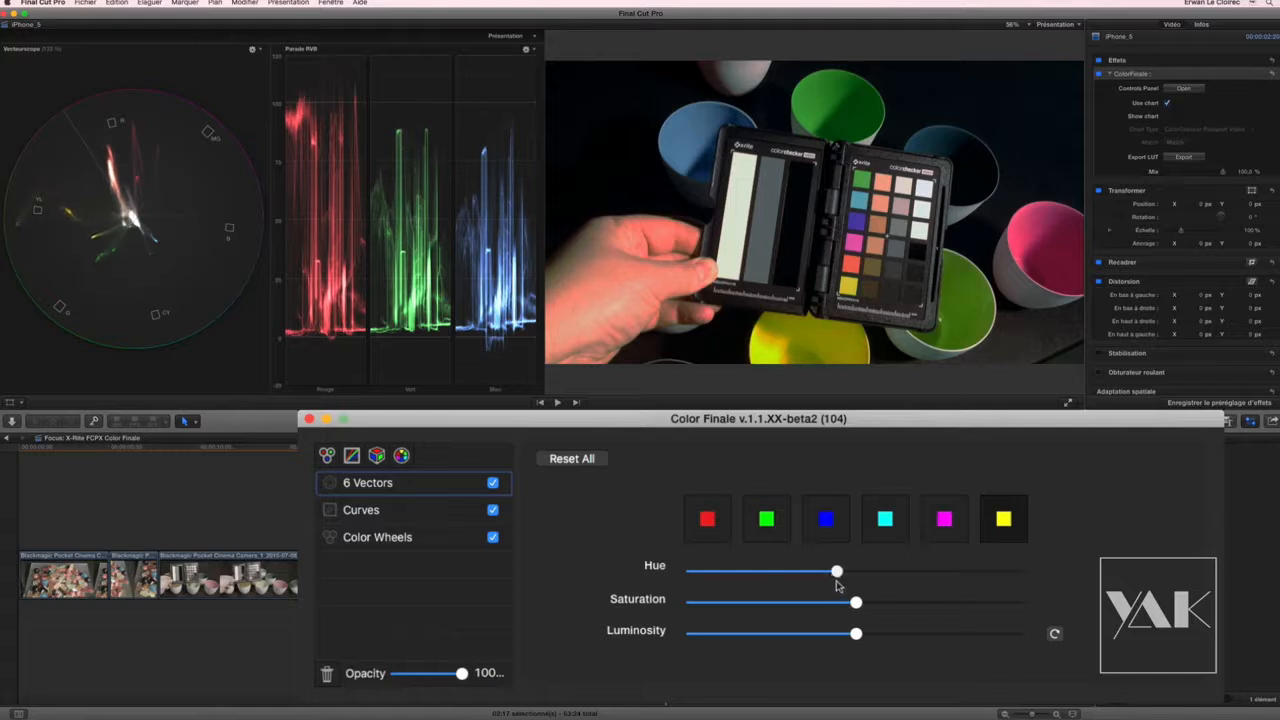
click(710, 522)
mouse_move(856, 571)
mouse_down()
mouse_move(869, 571)
mouse_move(857, 572)
mouse_up()
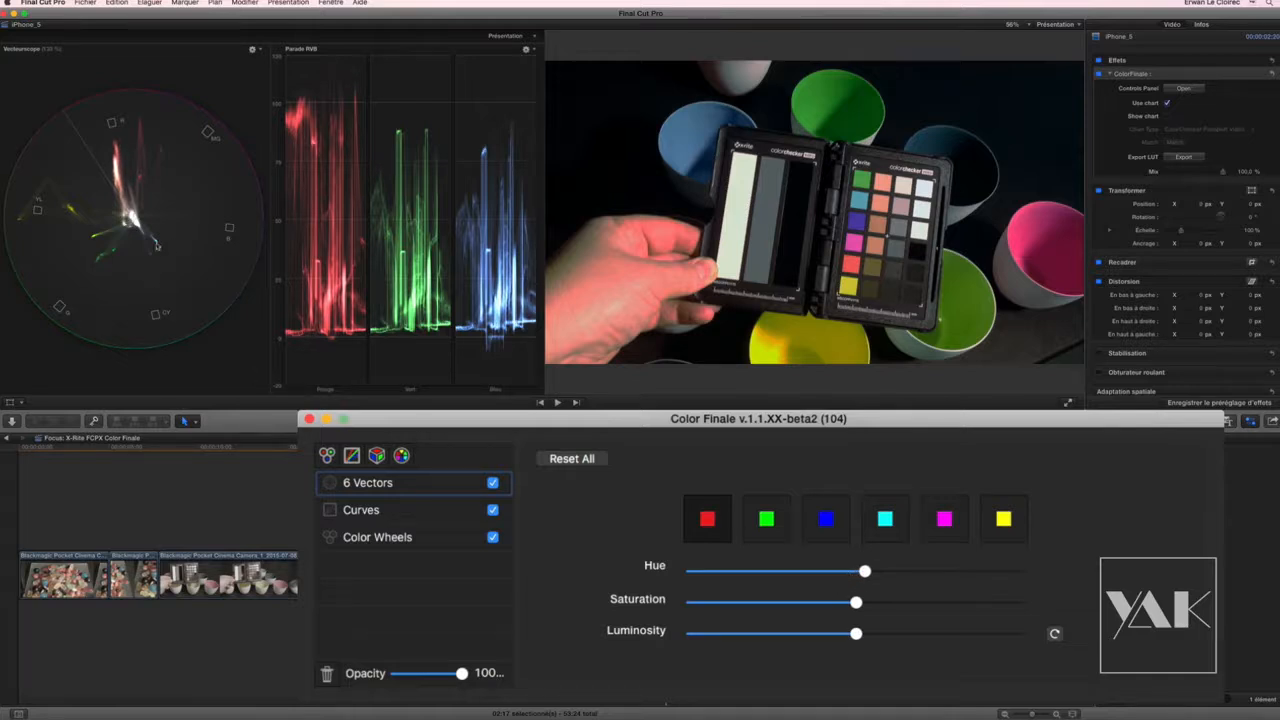
click(829, 522)
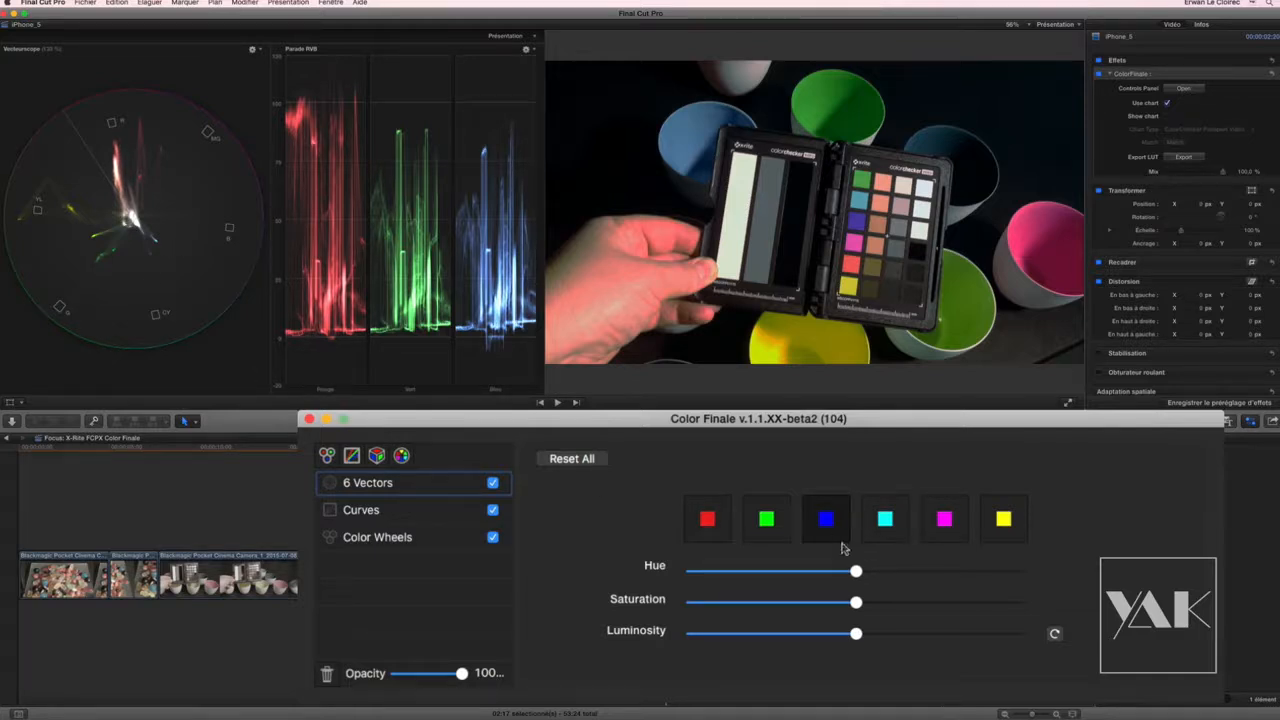
mouse_move(857, 571)
mouse_down()
mouse_move(876, 569)
mouse_move(796, 608)
mouse_move(866, 599)
mouse_up()
mouse_move(728, 419)
mouse_down()
mouse_move(718, 413)
mouse_move(727, 418)
mouse_up()
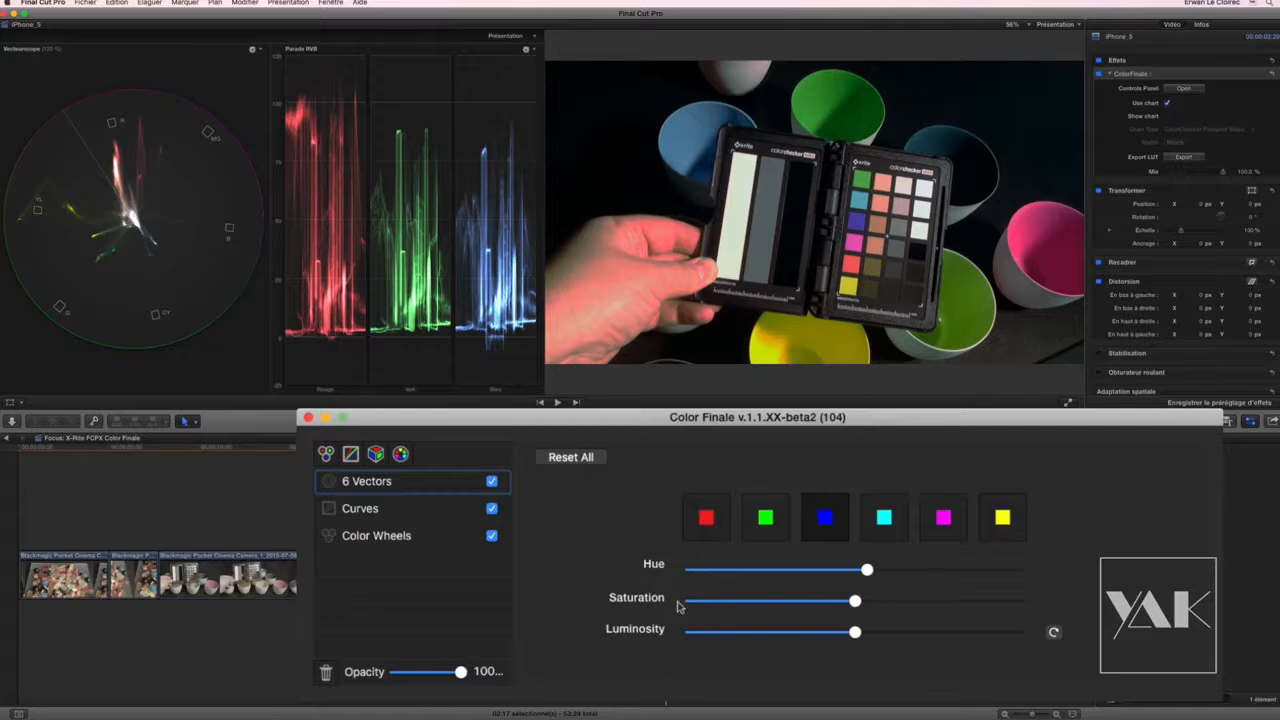
Review the iPhone clip's Curves and Color Wheels layers and view the first bowls clip's color chart shot for comparison
click(366, 512)
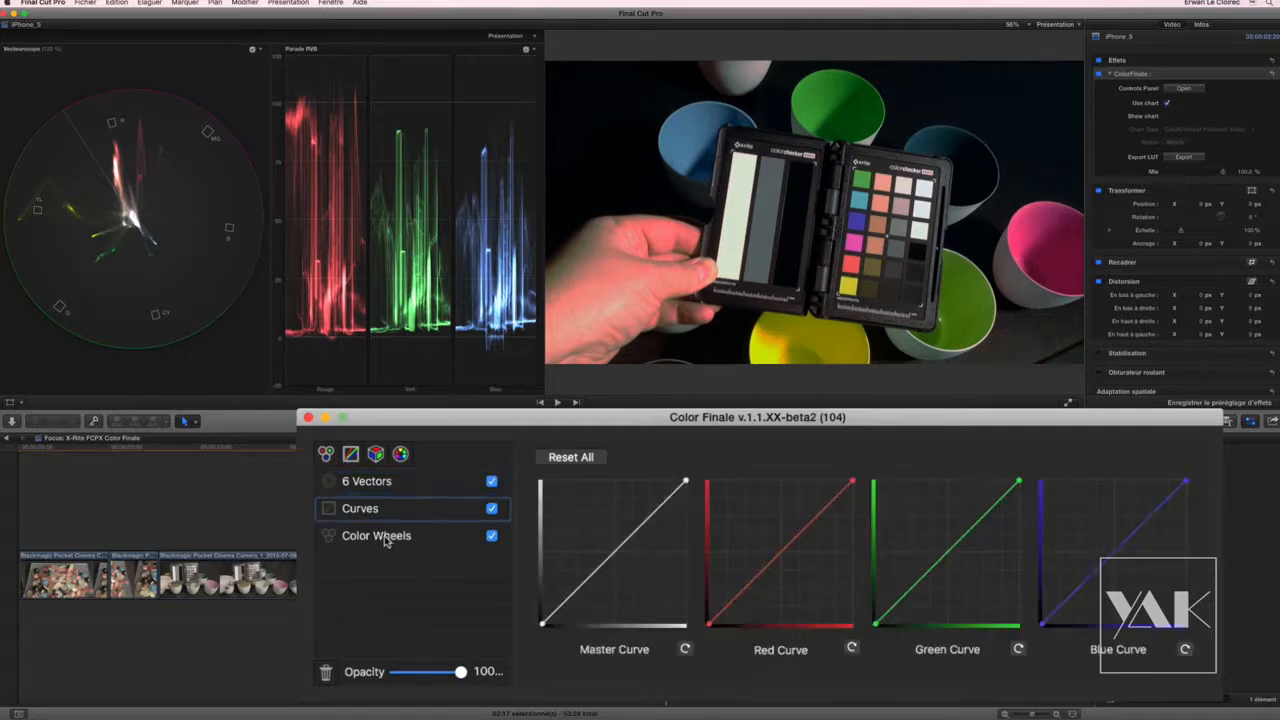
click(386, 538)
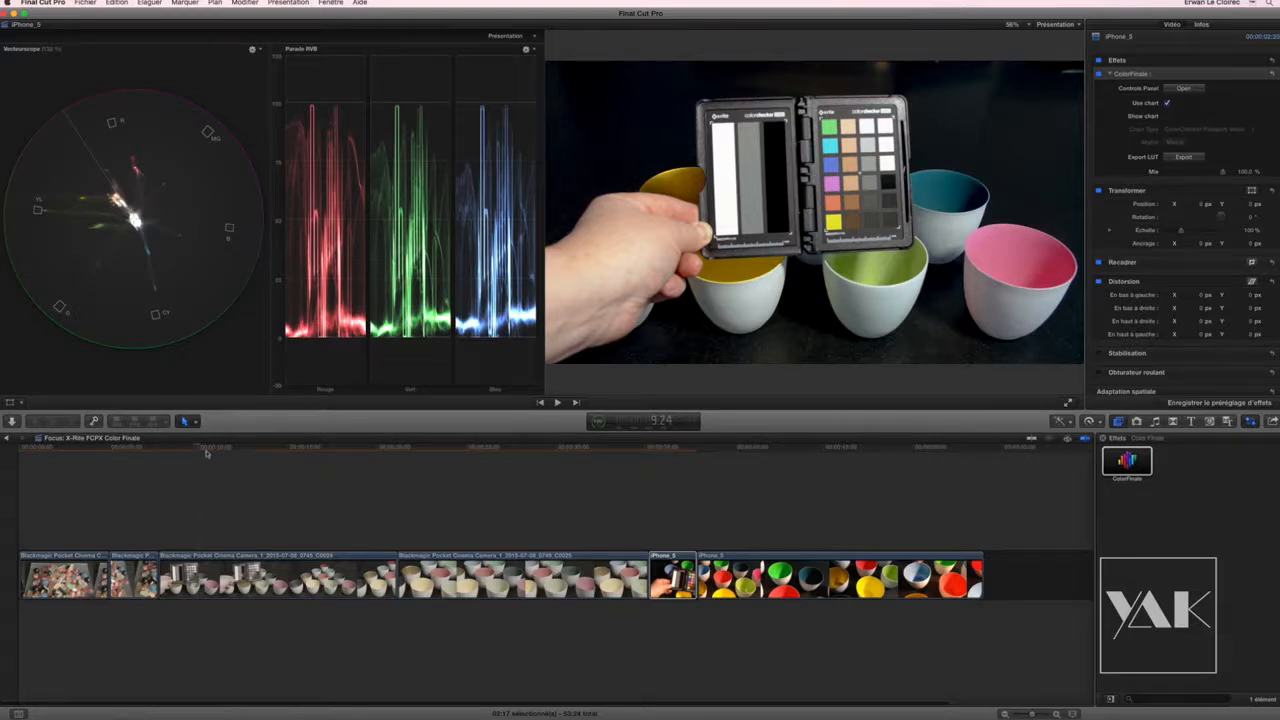
mouse_move(212, 451)
mouse_down()
mouse_move(228, 449)
mouse_move(195, 455)
mouse_move(199, 467)
mouse_up()
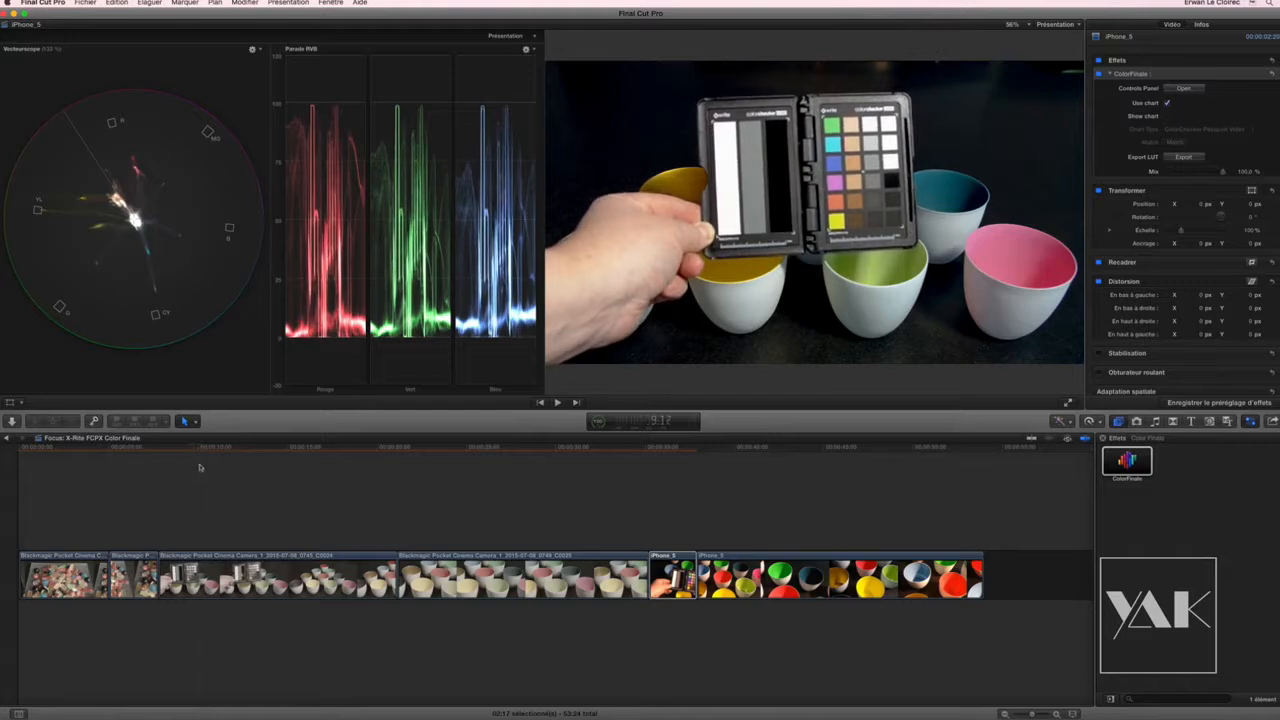